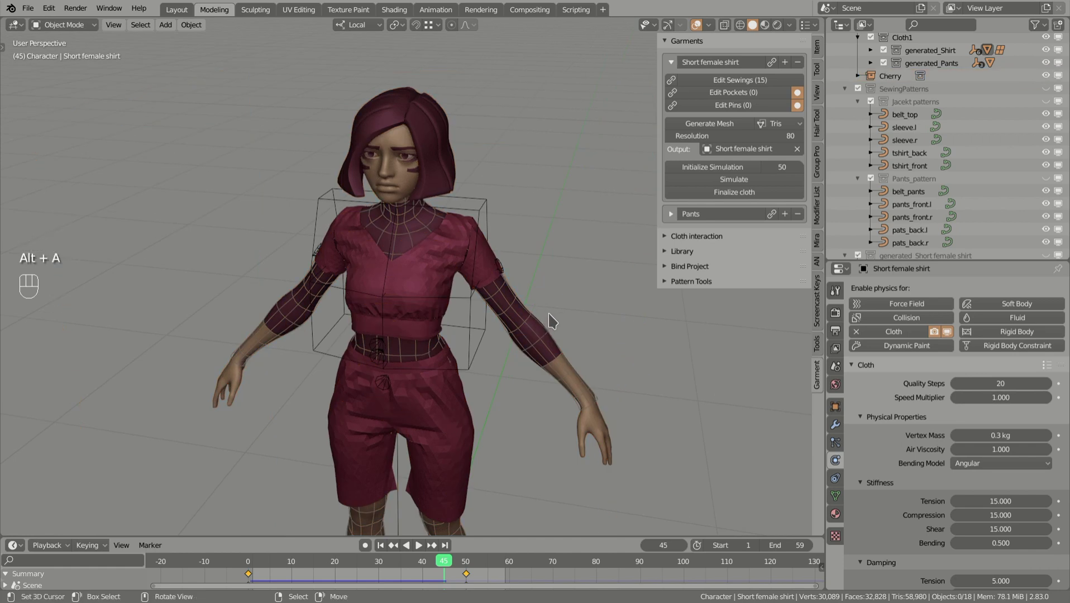
Orbit around the character, toggle the Pattern Tools panel on and off, and check the Generate Mesh types
{"action": "middle_click_drag", "start_coordinate": [554, 322], "coordinate": [586, 320]}
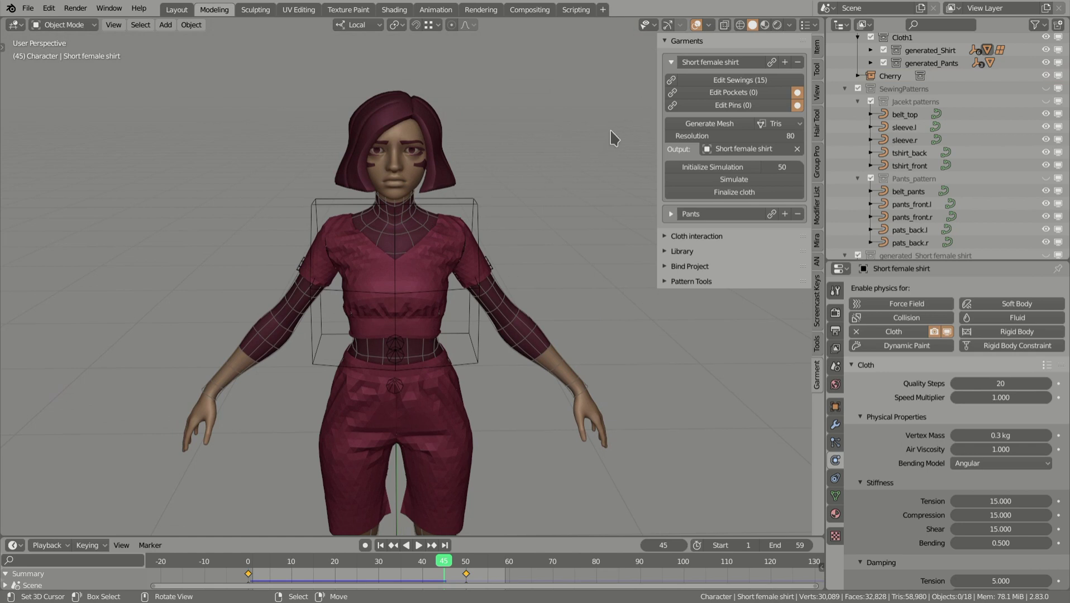
{"action": "middle_click_drag", "start_coordinate": [586, 137], "coordinate": [620, 144], "text": "shift"}
{"action": "middle_click_drag", "start_coordinate": [564, 167], "coordinate": [546, 197]}
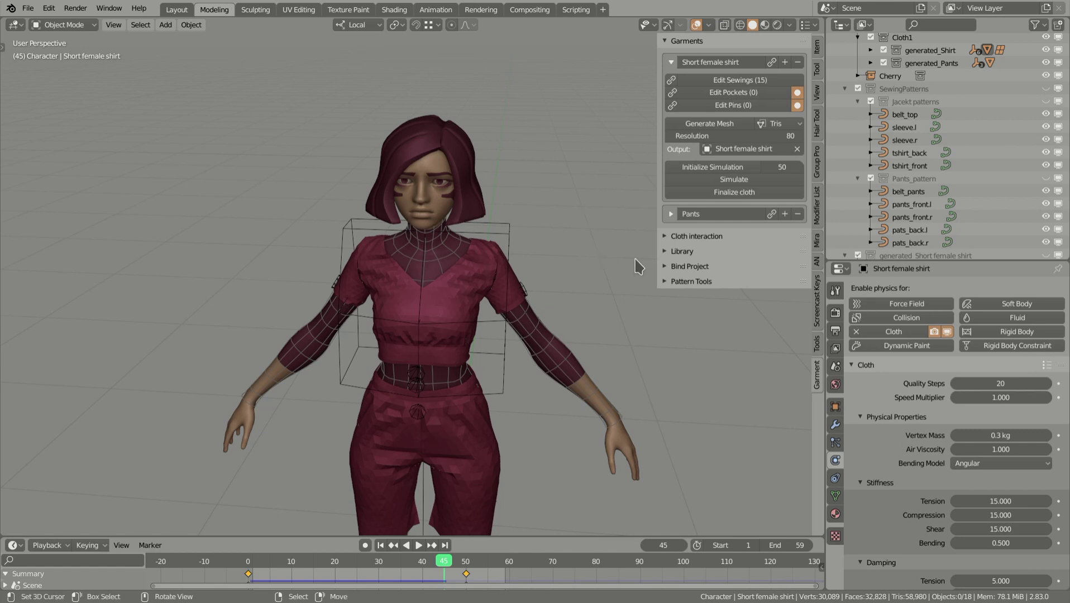
{"action": "left_click", "coordinate": [705, 282]}
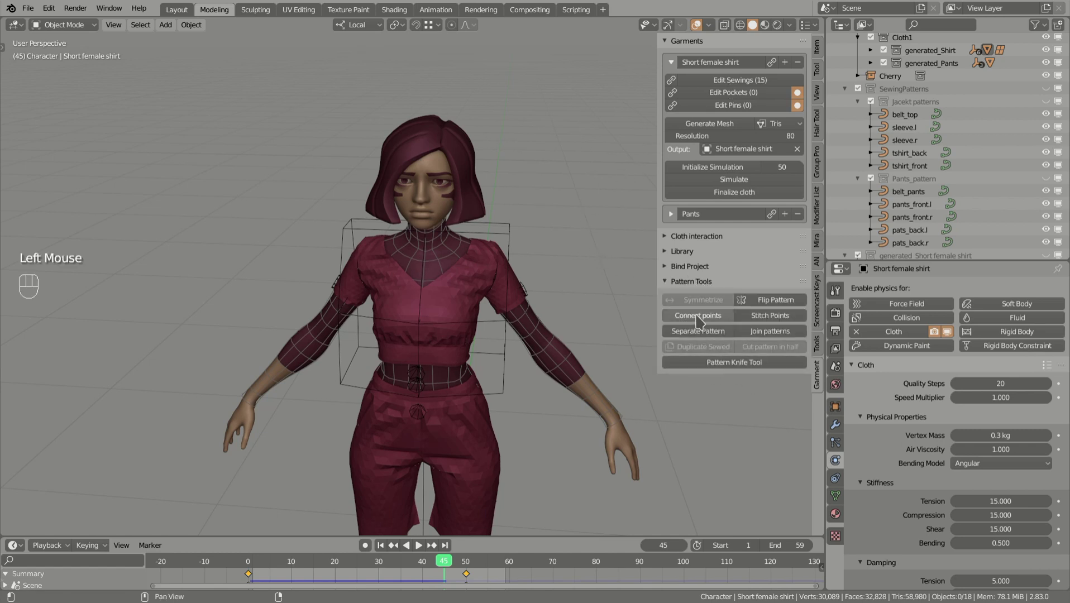
{"action": "left_click", "coordinate": [672, 281]}
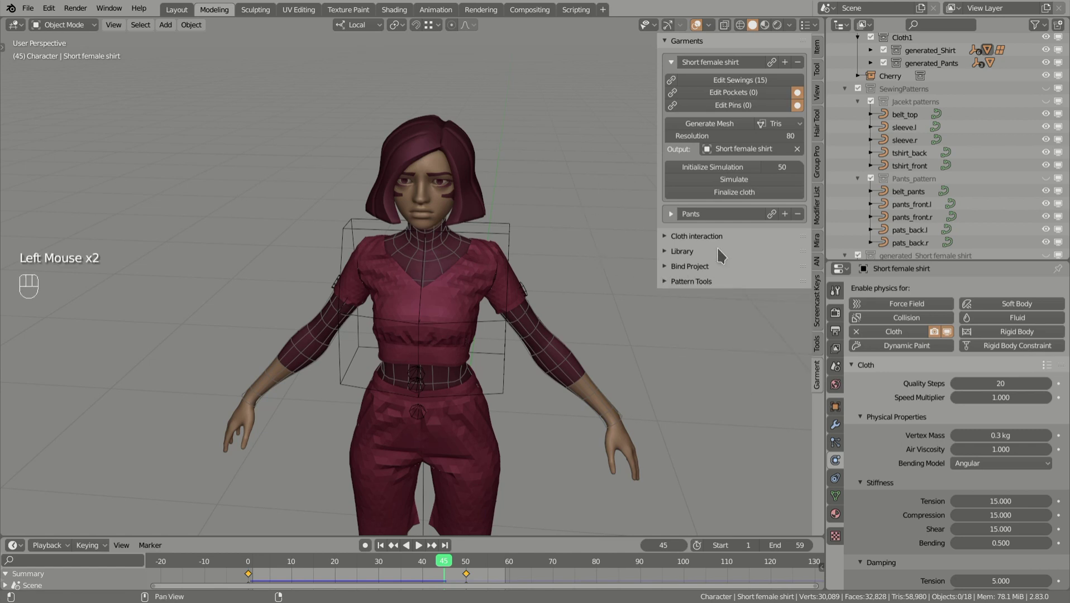
{"action": "left_click", "coordinate": [778, 123]}
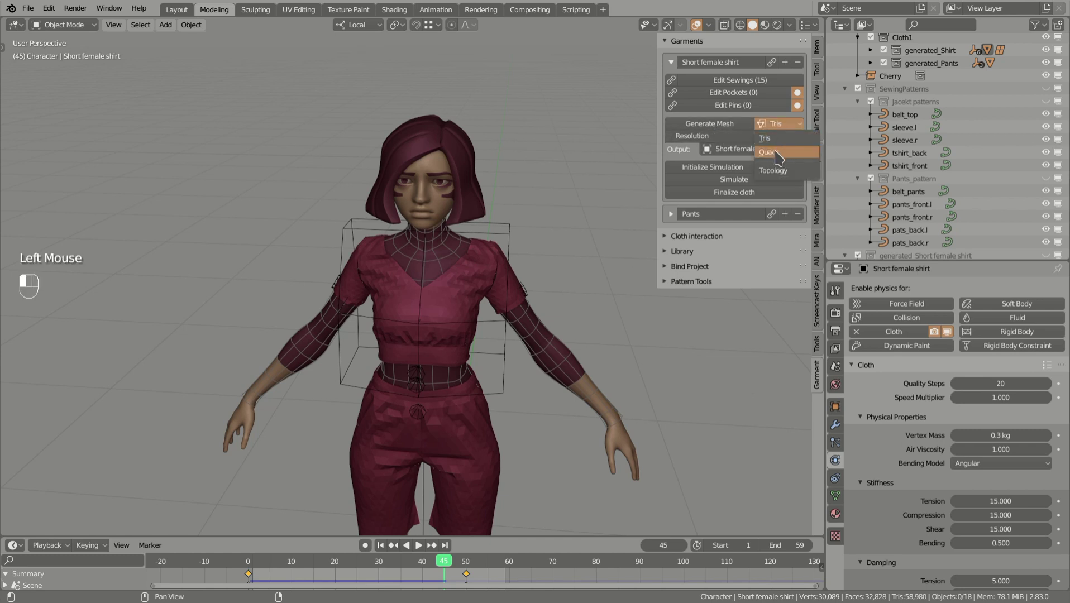
{"action": "mouse_move", "coordinate": [525, 204]}
{"action": "middle_mouse_down"}
{"action": "mouse_move", "coordinate": [499, 194]}
{"action": "mouse_move", "coordinate": [505, 211]}
{"action": "middle_mouse_up"}
{"action": "left_click", "coordinate": [710, 62]}
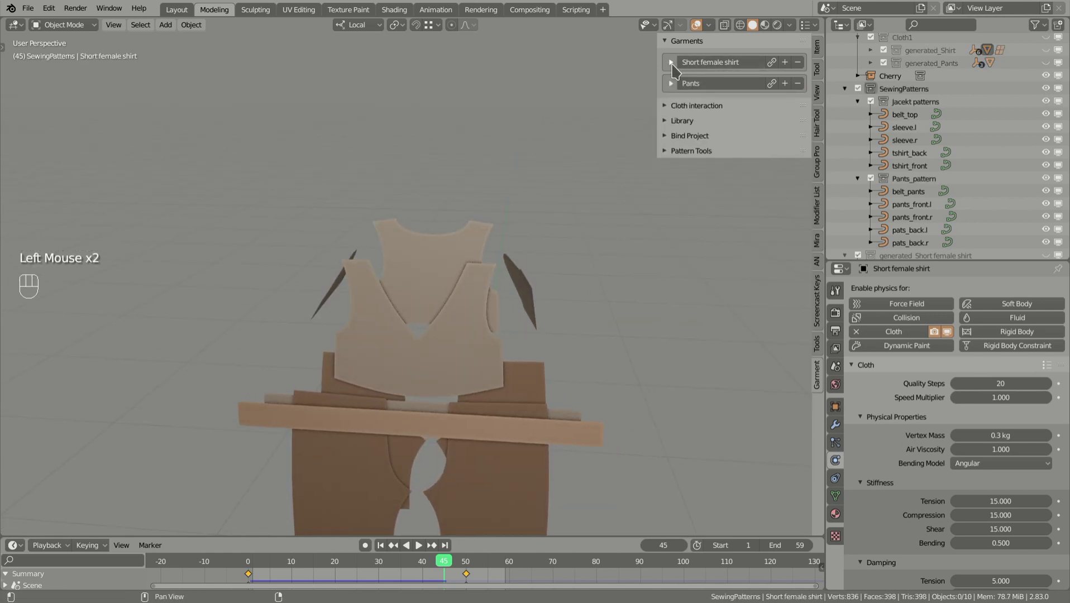
{"action": "left_click", "coordinate": [672, 64]}
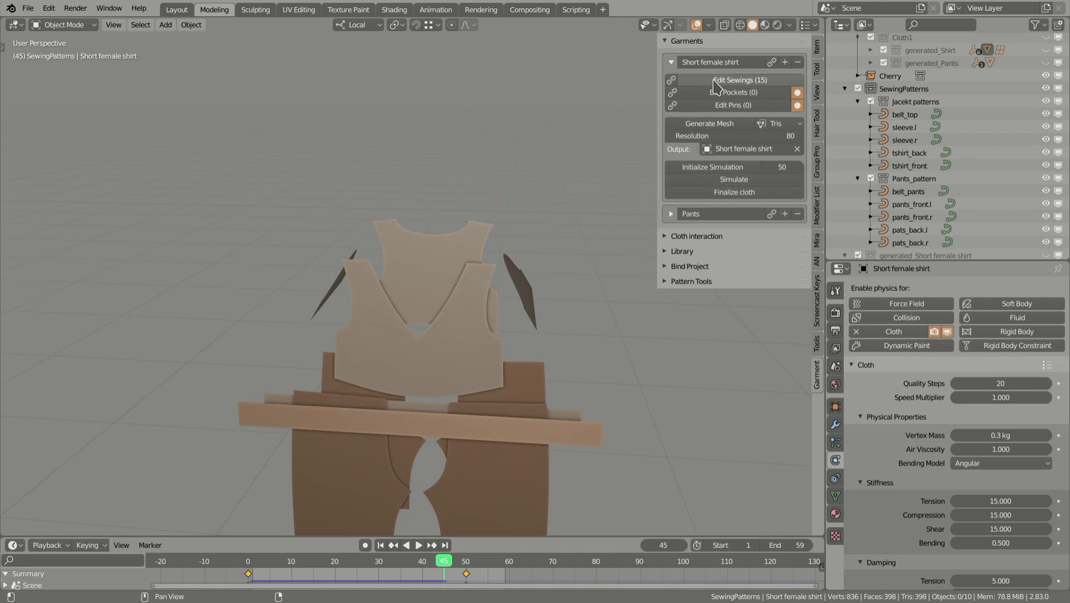
{"action": "left_click", "coordinate": [672, 66]}
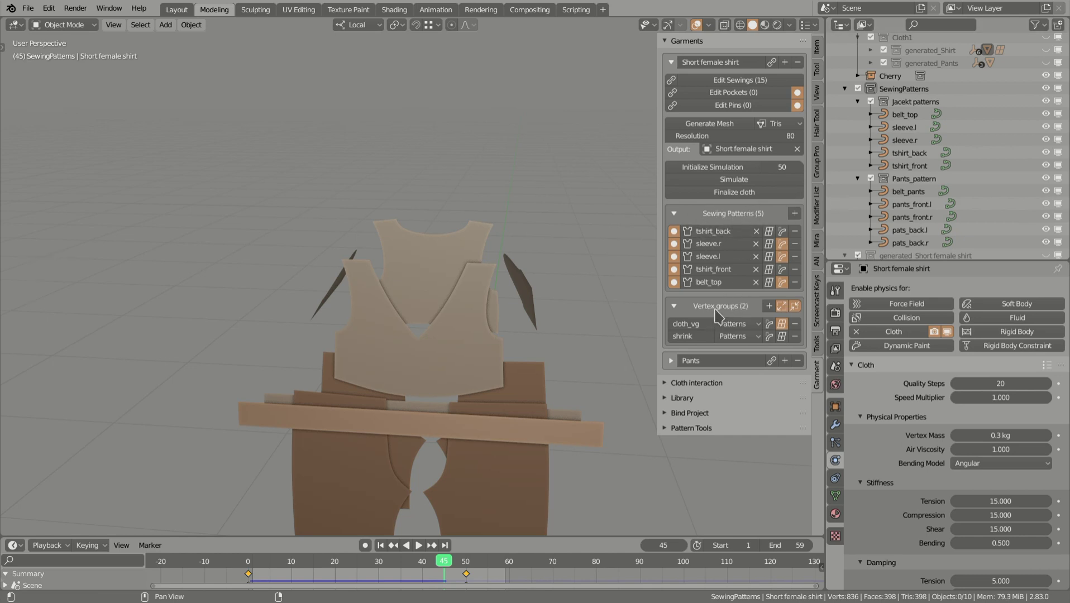
{"action": "left_click", "coordinate": [672, 62]}
{"action": "left_click", "coordinate": [672, 62]}
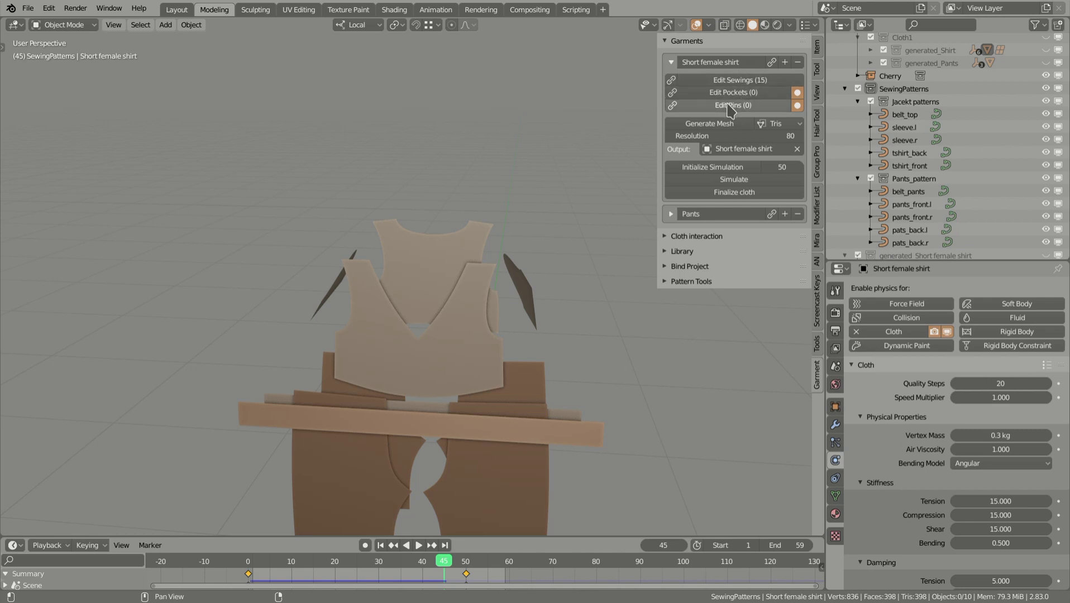
{"action": "scroll", "coordinate": [389, 331], "scroll_direction": "up", "scroll_amount": 2}
{"action": "middle_click_drag", "start_coordinate": [389, 332], "coordinate": [561, 222]}
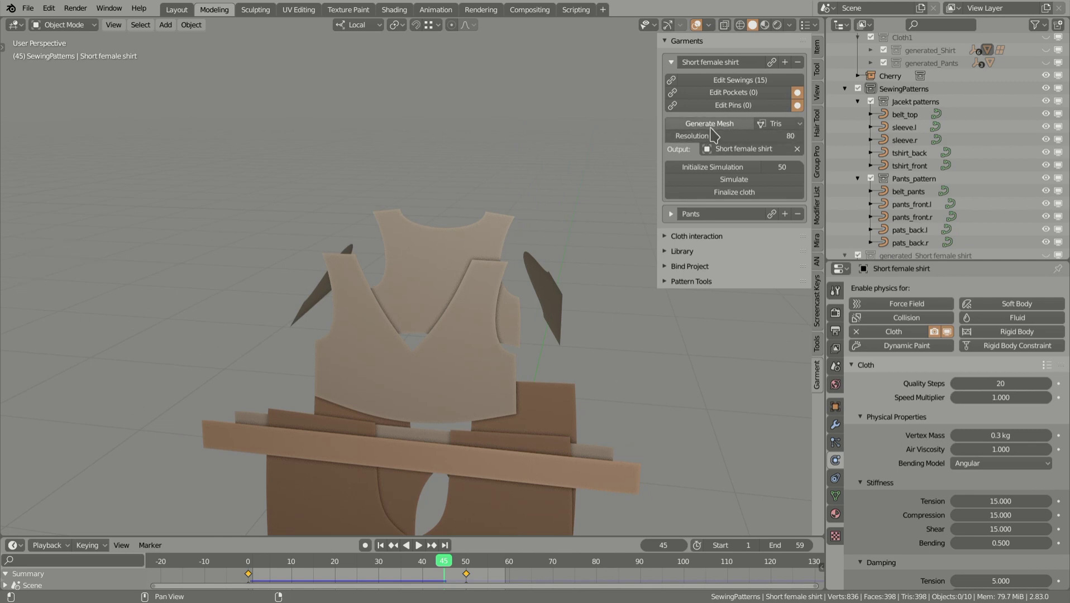
{"action": "left_click", "coordinate": [782, 123]}
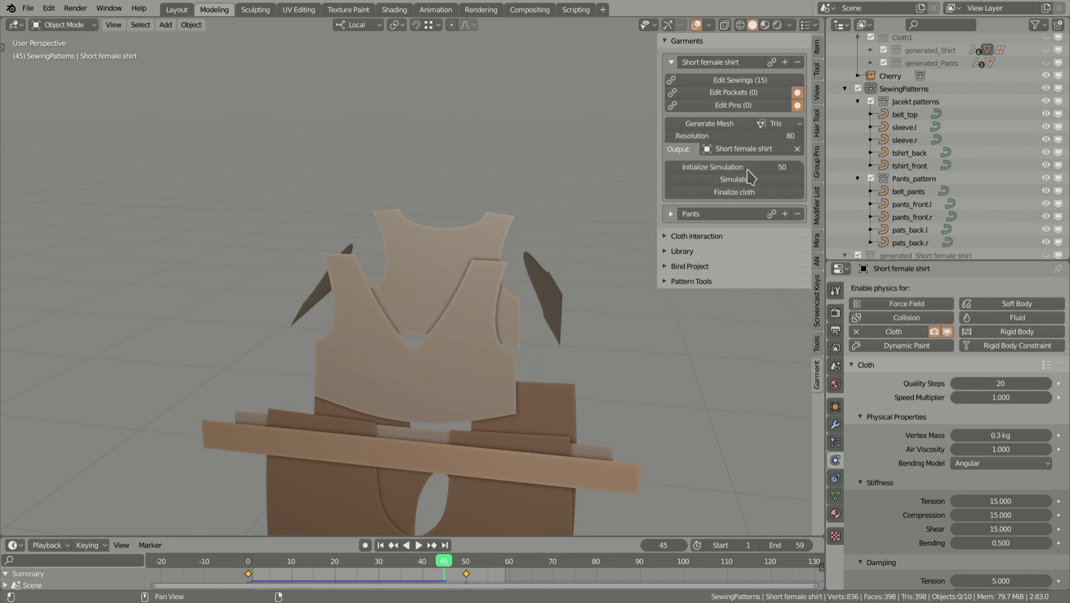
{"action": "left_click", "coordinate": [732, 194]}
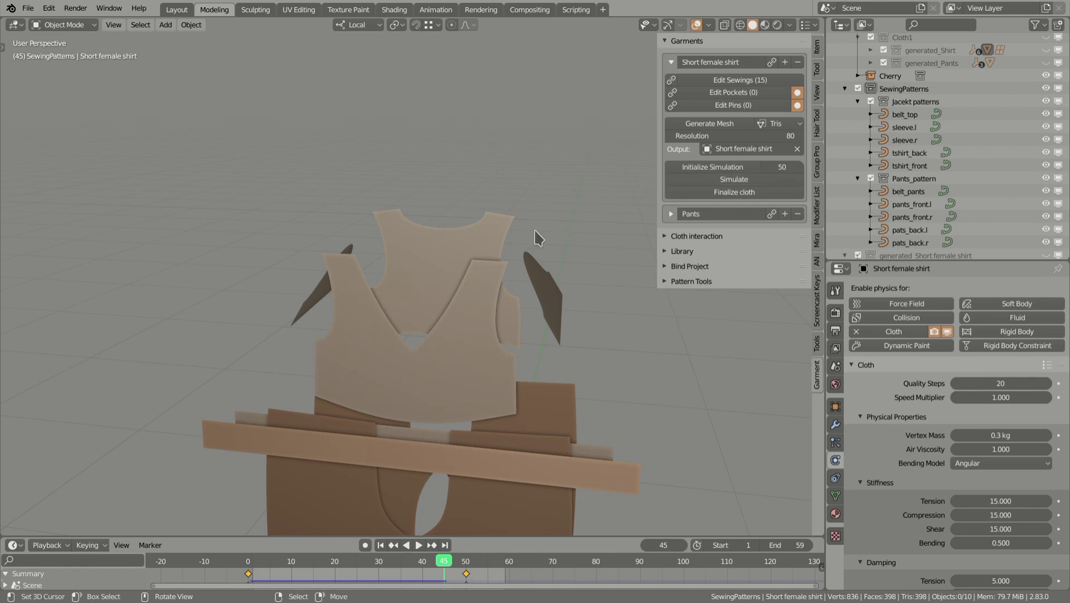
Select tshirt_front in the SewingPatterns collection and start editing the shirt's sewings
{"action": "middle_click", "coordinate": [439, 217]}
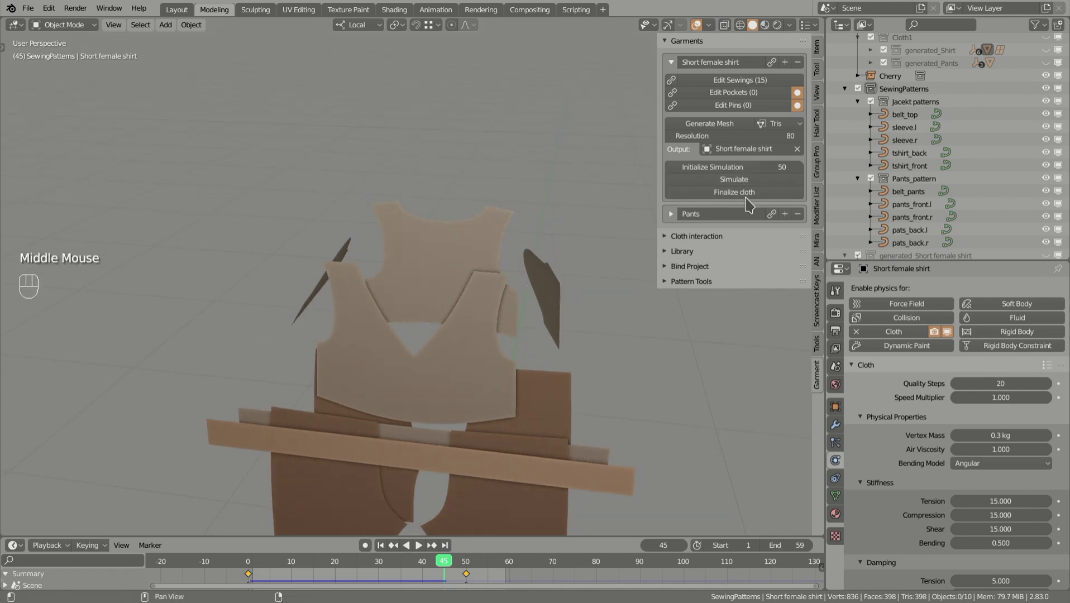
{"action": "key", "text": "1"}
{"action": "middle_click_drag", "start_coordinate": [491, 297], "coordinate": [494, 296]}
{"action": "key", "text": "2"}
{"action": "right_click", "coordinate": [490, 282]}
{"action": "scroll", "coordinate": [502, 282], "scroll_direction": "up", "scroll_amount": 2}
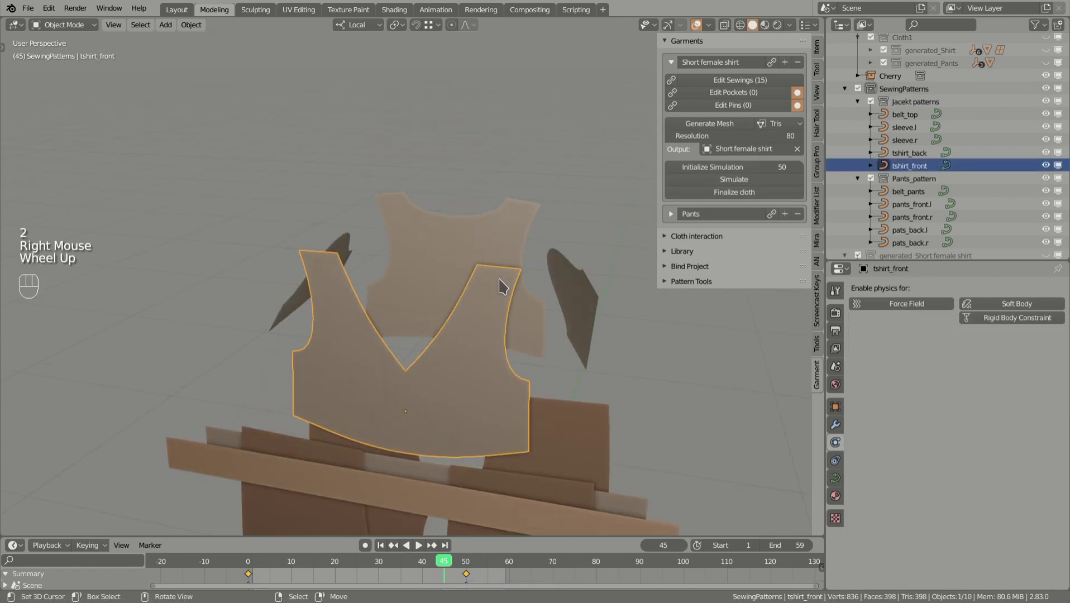
{"action": "middle_click", "coordinate": [501, 282]}
{"action": "left_click", "coordinate": [728, 81]}
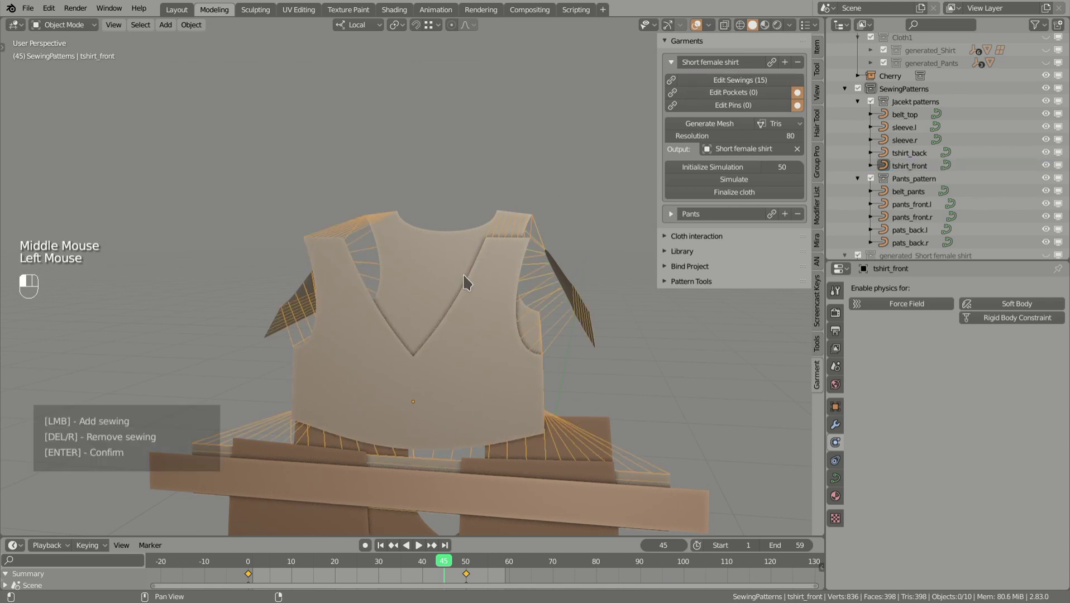
Delete the shoulder sewing on the shirt pieces
{"action": "middle_click_drag", "start_coordinate": [508, 232], "coordinate": [477, 274]}
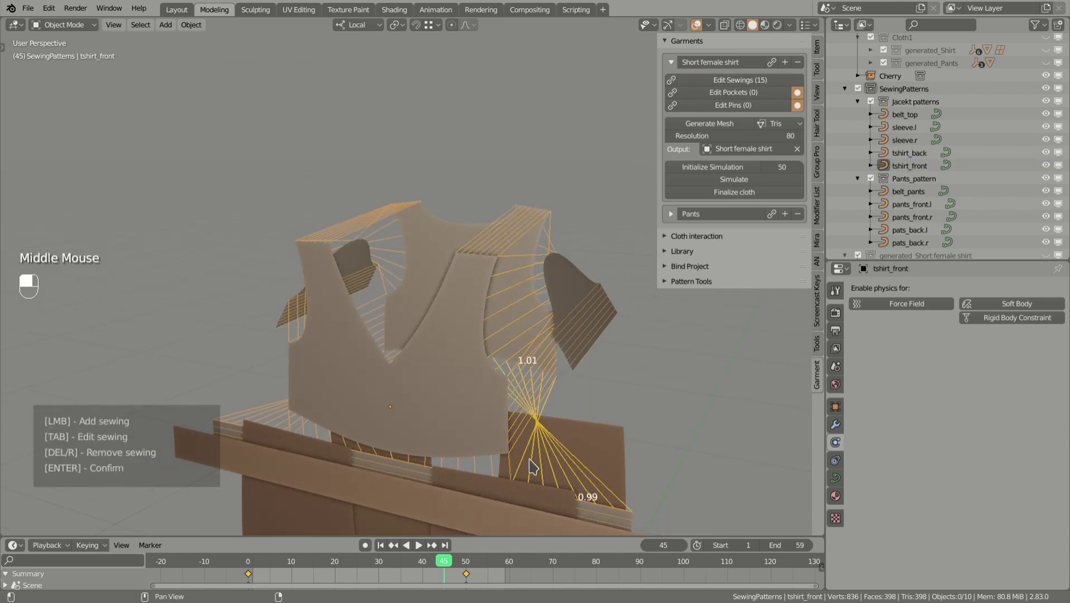
{"action": "middle_click_drag", "start_coordinate": [291, 424], "coordinate": [461, 269]}
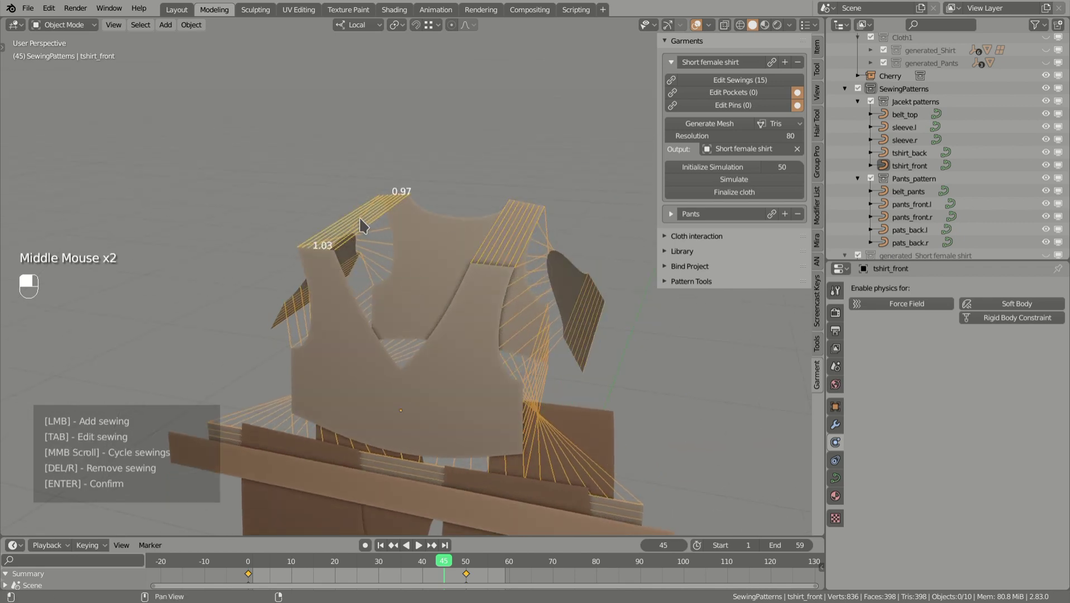
{"action": "mouse_move", "coordinate": [366, 226]}
{"action": "middle_mouse_down"}
{"action": "mouse_move", "coordinate": [547, 379]}
{"action": "mouse_move", "coordinate": [510, 373]}
{"action": "mouse_move", "coordinate": [586, 357]}
{"action": "mouse_move", "coordinate": [495, 254]}
{"action": "mouse_move", "coordinate": [368, 210]}
{"action": "middle_mouse_up"}
{"action": "key", "text": "r"}
{"action": "middle_click_drag", "start_coordinate": [425, 241], "coordinate": [490, 291]}
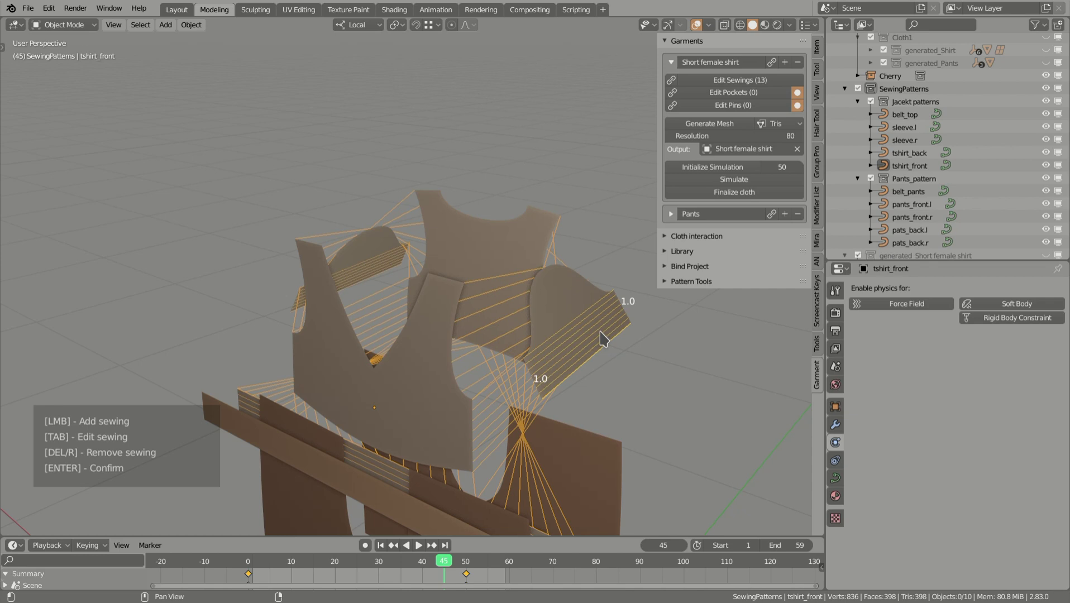
Re-edit the right sleeve sewing on sleeve.r so its seam is flipped
{"action": "key", "text": "Tab"}
{"action": "scroll", "coordinate": [588, 338], "scroll_direction": "down", "scroll_amount": 1}
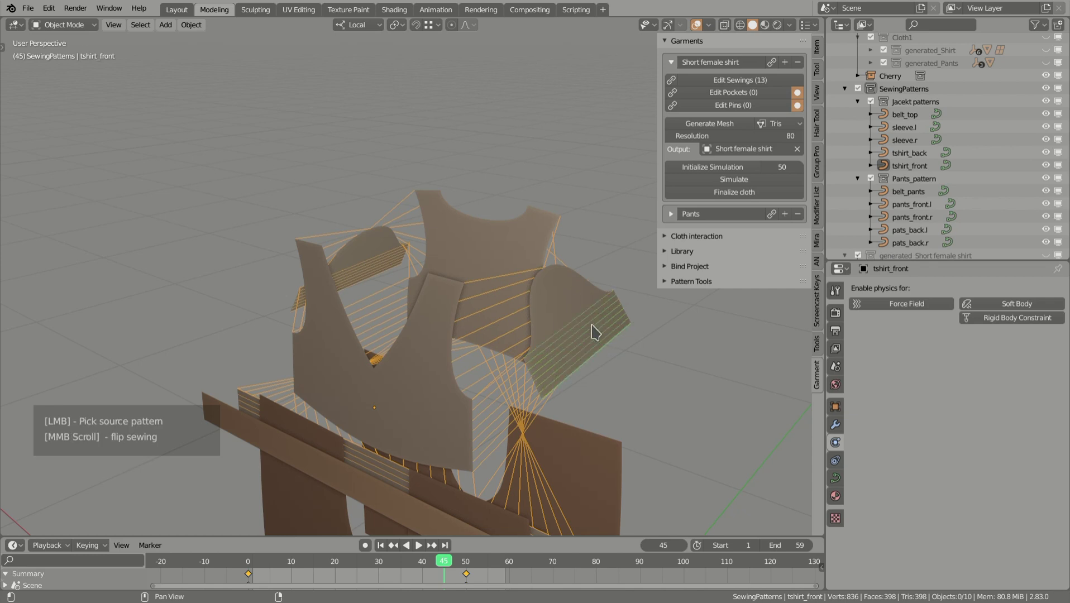
{"action": "left_click", "coordinate": [560, 375]}
{"action": "left_click", "coordinate": [585, 299]}
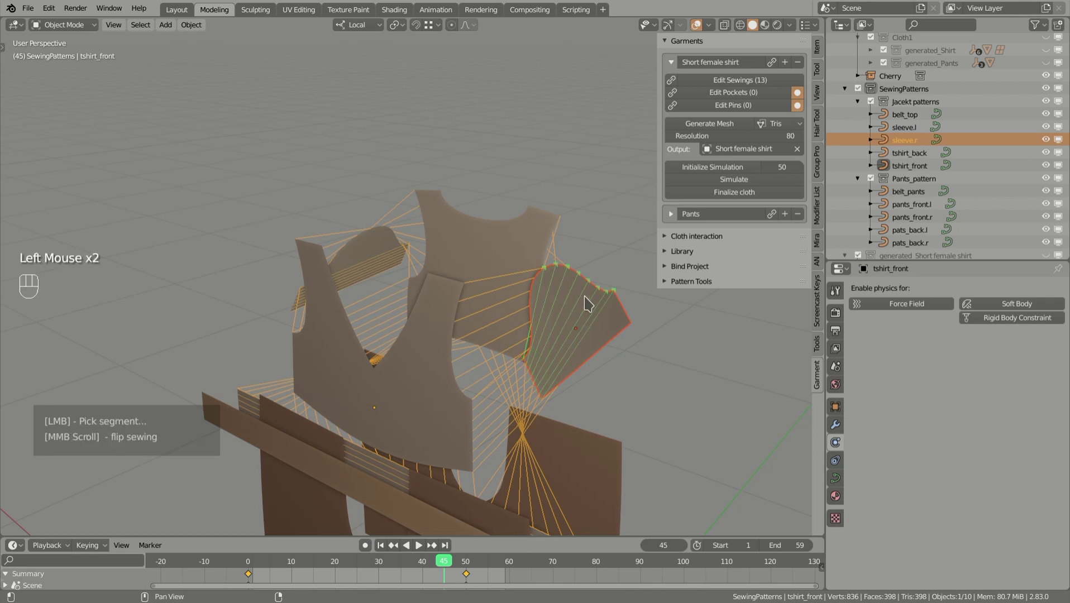
{"action": "left_click", "coordinate": [580, 291]}
{"action": "middle_click_drag", "start_coordinate": [580, 291], "coordinate": [562, 298]}
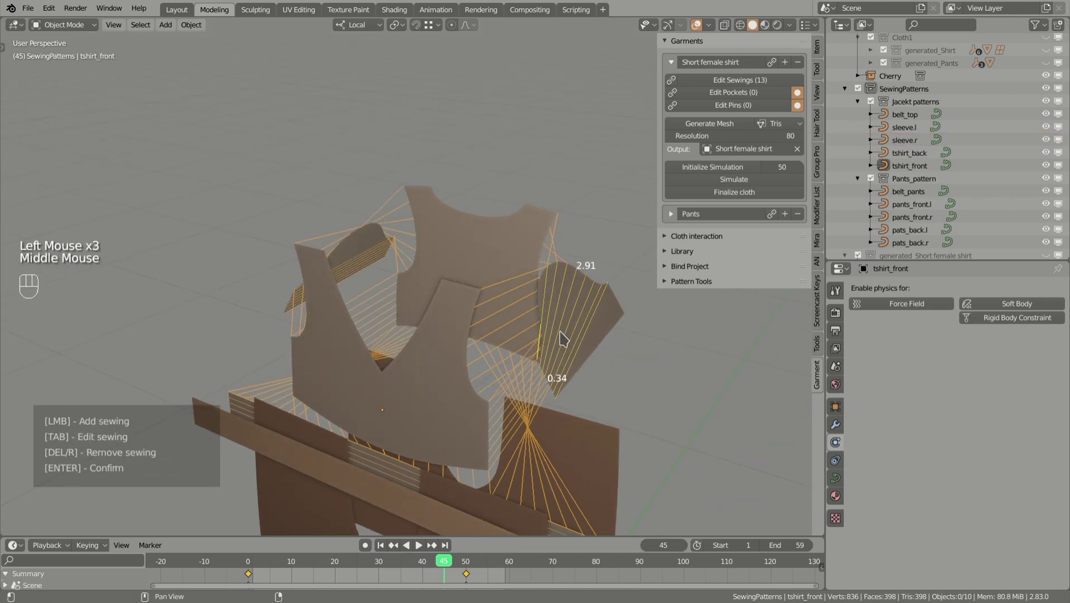
{"action": "key", "text": "Tab"}
{"action": "left_click", "coordinate": [556, 371]}
{"action": "left_click", "coordinate": [553, 380]}
{"action": "left_click", "coordinate": [552, 382]}
{"action": "left_click", "coordinate": [603, 303]}
{"action": "middle_click_drag", "start_coordinate": [603, 303], "coordinate": [478, 301]}
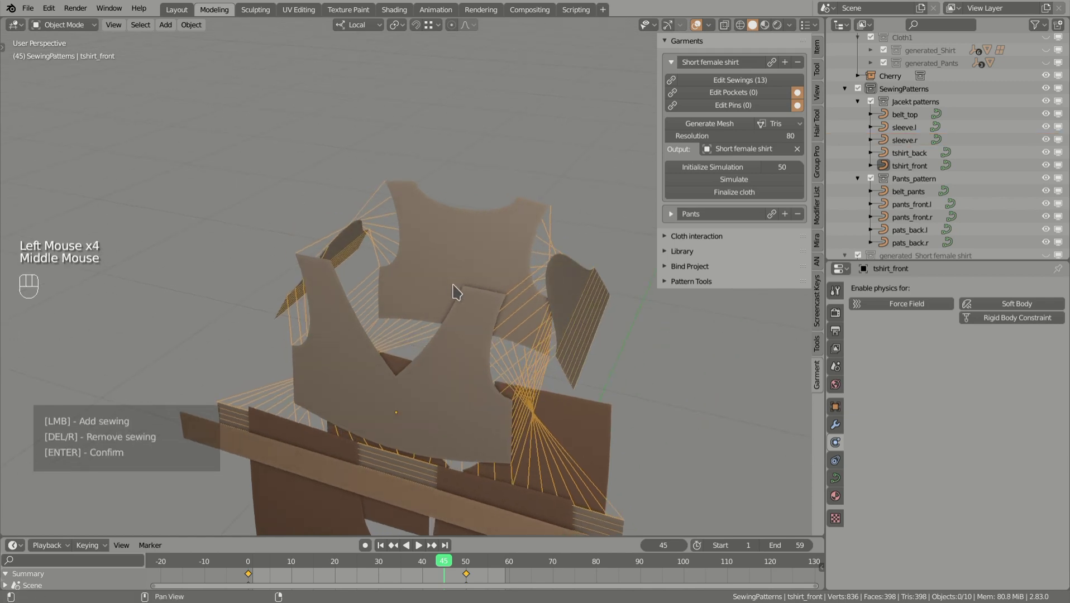
Add new shoulder sewings joining the tshirt_front and tshirt_back necklines, confirming 15 sewings
{"action": "left_click", "coordinate": [478, 300]}
{"action": "left_click", "coordinate": [507, 244]}
{"action": "left_click", "coordinate": [502, 249]}
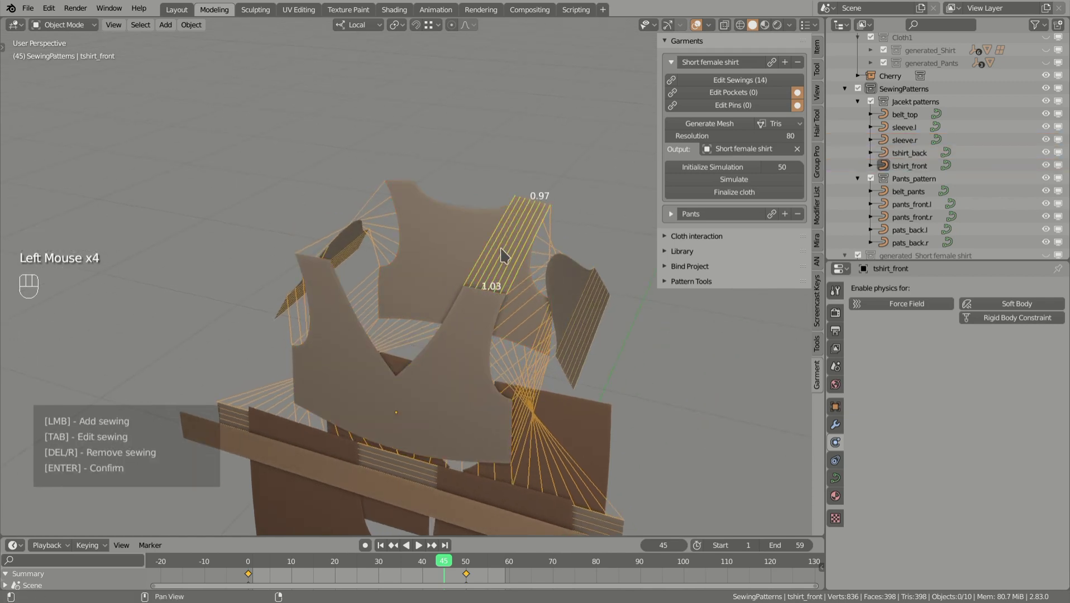
{"action": "mouse_move", "coordinate": [501, 250]}
{"action": "middle_mouse_down"}
{"action": "mouse_move", "coordinate": [496, 208]}
{"action": "mouse_move", "coordinate": [514, 238]}
{"action": "middle_mouse_up"}
{"action": "middle_click_drag", "start_coordinate": [389, 265], "coordinate": [430, 279]}
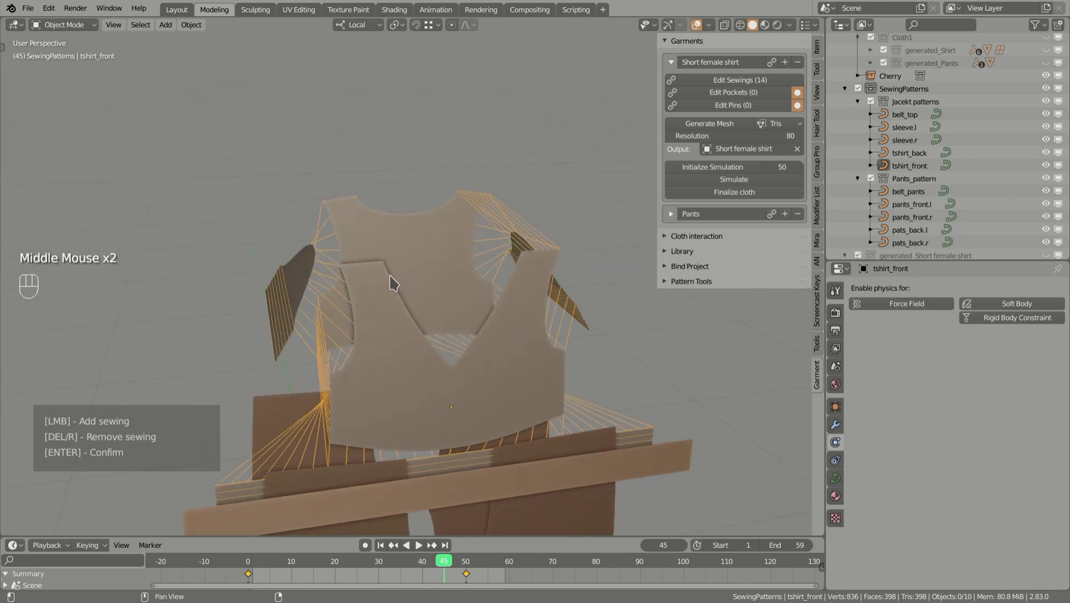
{"action": "left_click", "coordinate": [370, 267]}
{"action": "left_click", "coordinate": [357, 234]}
{"action": "left_click", "coordinate": [351, 217]}
{"action": "left_click", "coordinate": [349, 212]}
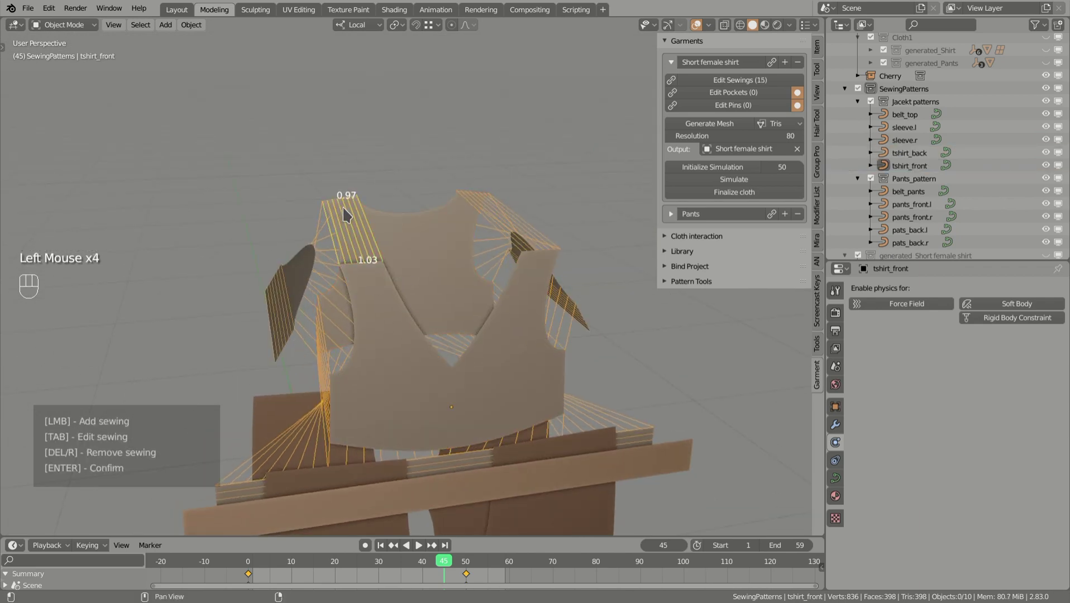
{"action": "key", "text": "Return"}
Show the sewing lines and select both tshirt_back and tshirt_front
{"action": "middle_click_drag", "start_coordinate": [565, 168], "coordinate": [534, 164]}
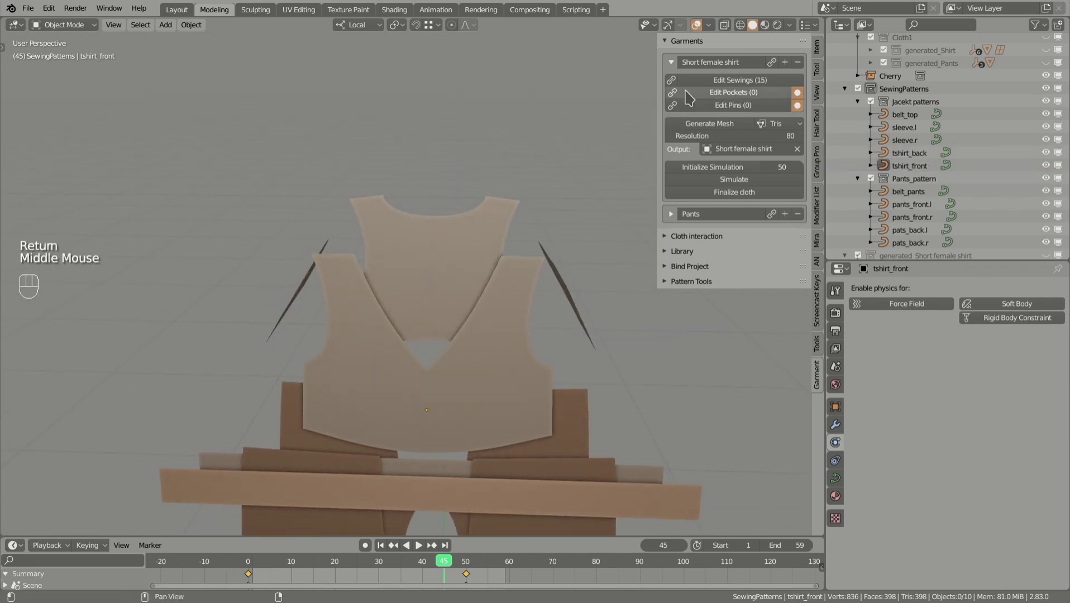
{"action": "left_click", "coordinate": [671, 79]}
{"action": "middle_click_drag", "start_coordinate": [503, 235], "coordinate": [474, 241]}
{"action": "right_click", "coordinate": [468, 273]}
{"action": "right_click", "coordinate": [472, 312], "text": "shift"}
{"action": "mouse_move", "coordinate": [472, 312]}
{"action": "middle_mouse_down"}
{"action": "mouse_move", "coordinate": [477, 291]}
{"action": "mouse_move", "coordinate": [467, 291]}
{"action": "middle_mouse_up"}
{"action": "scroll", "coordinate": [486, 295], "scroll_direction": "up", "scroll_amount": 1}
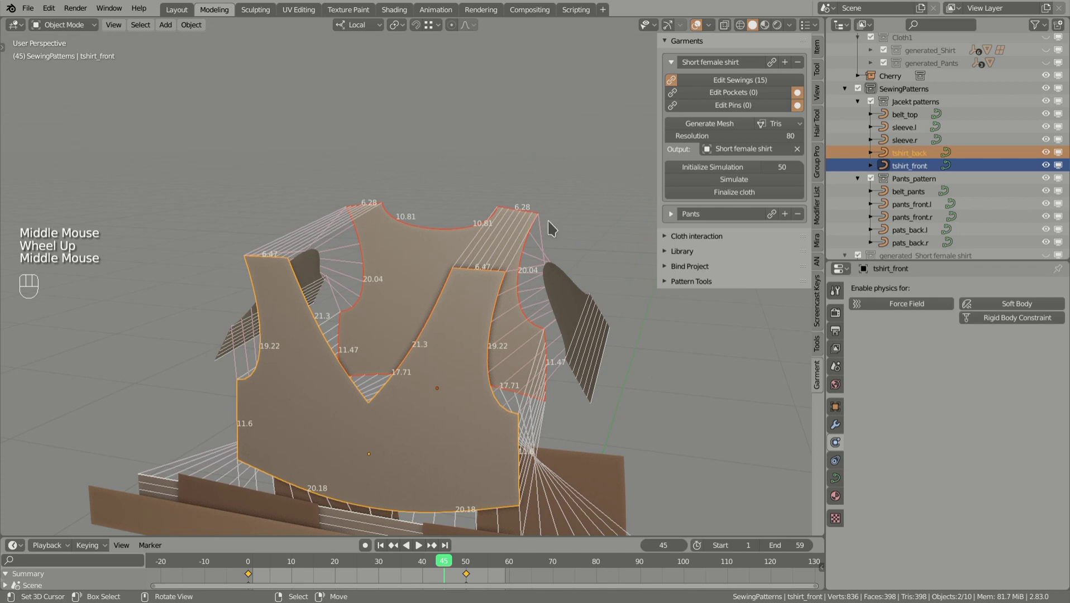
{"action": "middle_click_drag", "start_coordinate": [504, 256], "coordinate": [531, 223]}
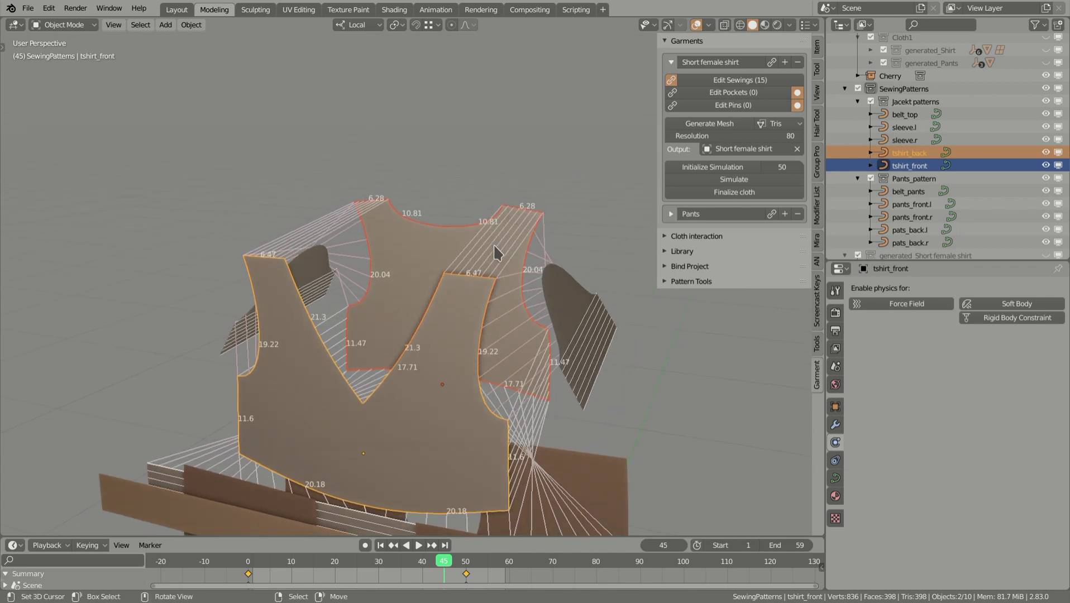
{"action": "scroll", "coordinate": [469, 271], "scroll_direction": "up", "scroll_amount": 1}
In Edit Mode, move the tshirt_front shoulder control points up and left
{"action": "key", "text": "Tab"}
{"action": "right_click", "coordinate": [458, 271]}
{"action": "middle_click_drag", "start_coordinate": [459, 271], "coordinate": [506, 282]}
{"action": "key", "text": "g"}
{"action": "left_click", "coordinate": [477, 256]}
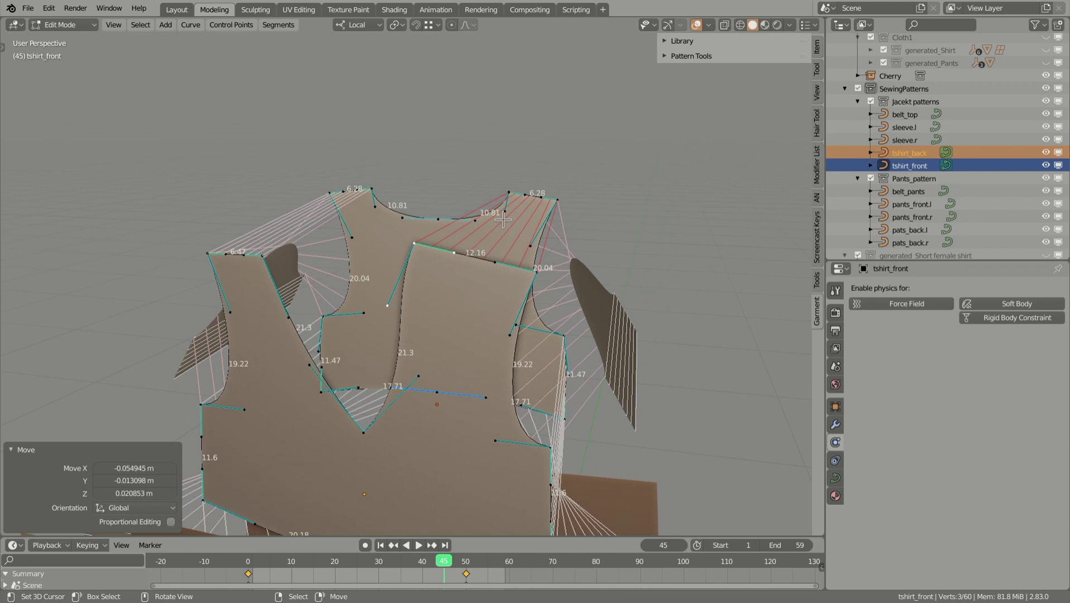
{"action": "key", "text": "g"}
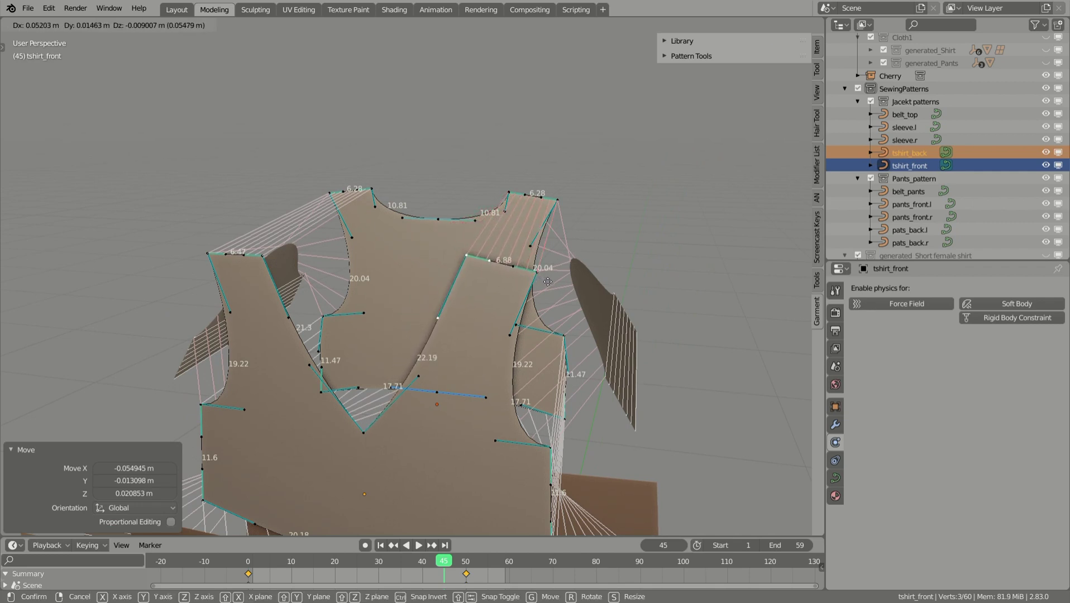
{"action": "left_click", "coordinate": [548, 282]}
{"action": "key", "text": "g"}
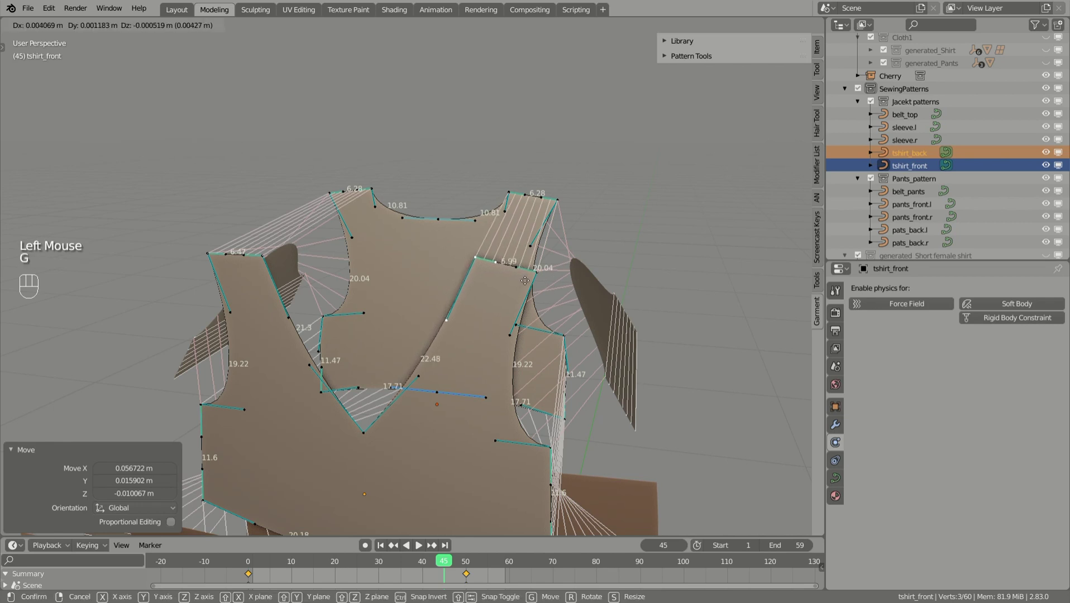
{"action": "left_click", "coordinate": [494, 270], "text": "shift"}
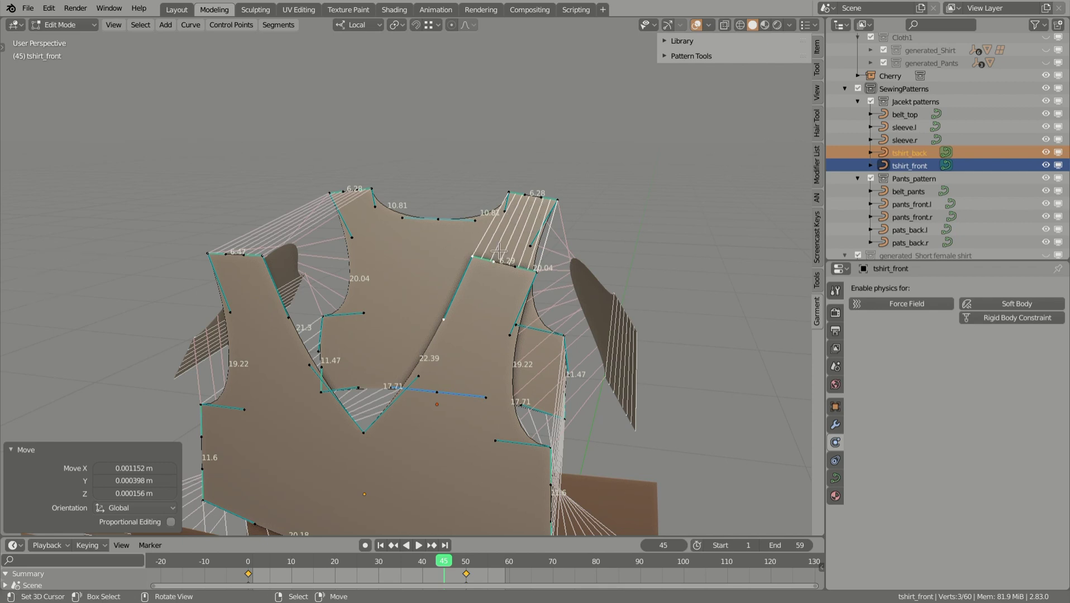
Return to Object Mode and hide the sewing lines and measurements
{"action": "key", "text": "Tab"}
{"action": "middle_click_drag", "start_coordinate": [462, 251], "coordinate": [505, 255]}
{"action": "left_click", "coordinate": [672, 81]}
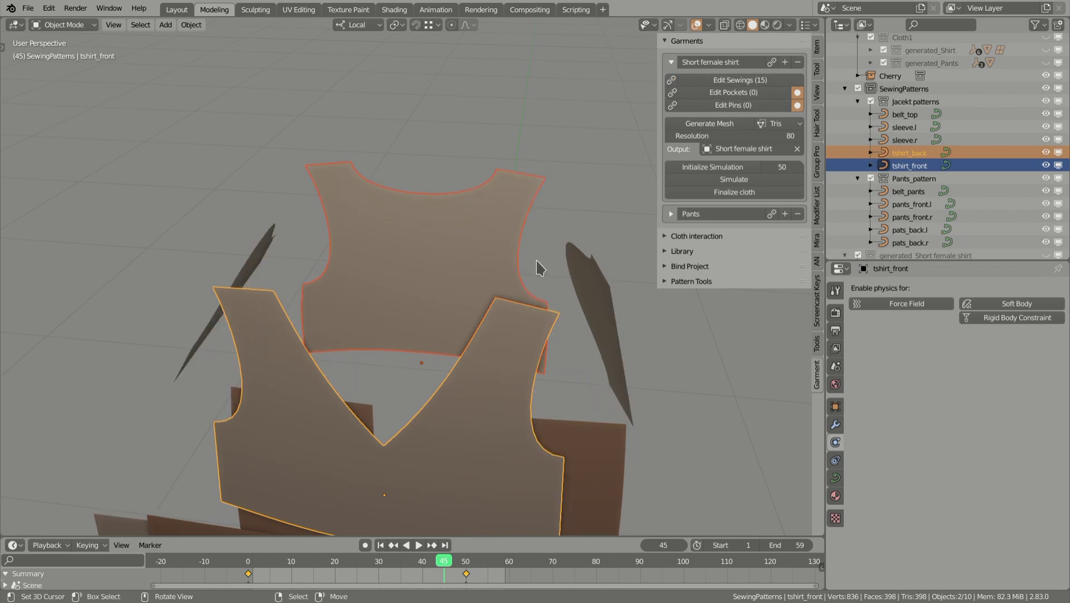
Zoom out around the shirt pieces and open the Generate Mesh type dropdown
{"action": "scroll", "coordinate": [537, 275], "scroll_direction": "down", "scroll_amount": 1}
{"action": "middle_click_drag", "start_coordinate": [537, 275], "coordinate": [558, 256]}
{"action": "scroll", "coordinate": [575, 242], "scroll_direction": "down", "scroll_amount": 2}
{"action": "left_click", "coordinate": [779, 124]}
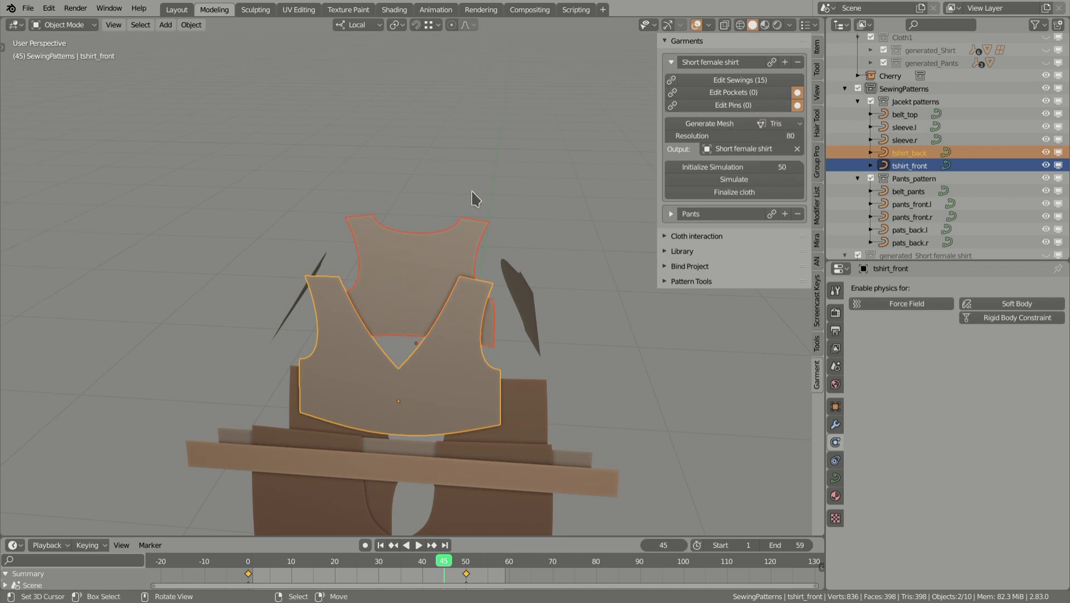
{"action": "scroll", "coordinate": [390, 257], "scroll_direction": "down", "scroll_amount": 1}
{"action": "middle_click_drag", "start_coordinate": [425, 245], "coordinate": [642, 151]}
Try placing two pins with Edit Pins, cancel, and open the Shift+A Add menu
{"action": "left_click", "coordinate": [720, 105]}
{"action": "left_click", "coordinate": [475, 317]}
{"action": "left_click", "coordinate": [515, 267]}
{"action": "left_click", "coordinate": [510, 296]}
{"action": "left_click", "coordinate": [476, 329]}
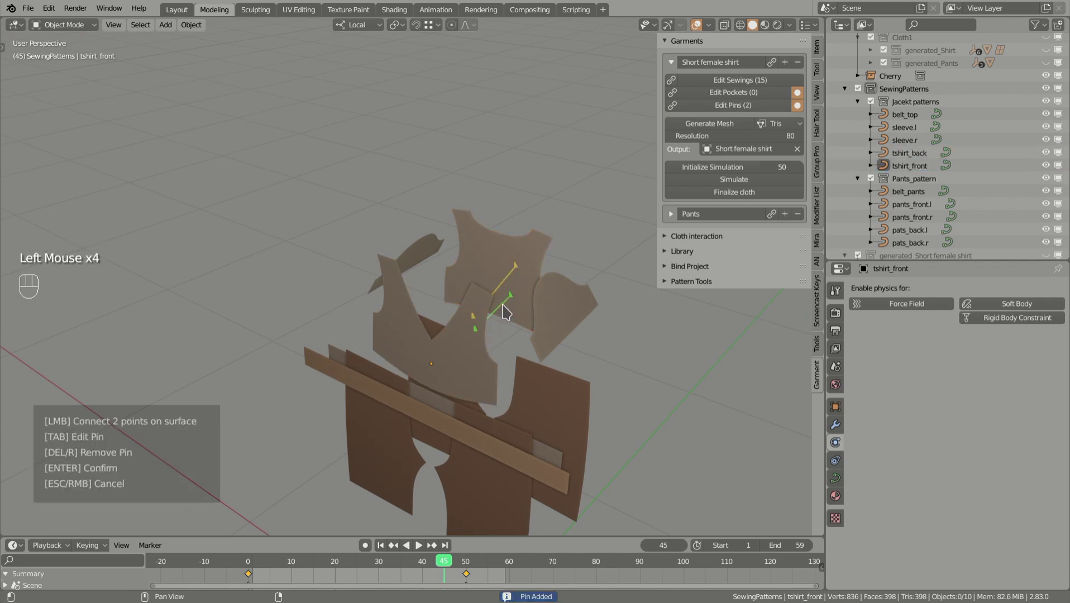
{"action": "right_click", "coordinate": [506, 311]}
{"action": "middle_click_drag", "start_coordinate": [506, 311], "coordinate": [420, 311]}
{"action": "key", "text": "shift+a"}
Add a UV sphere and shrink it to 0.748 scale
{"action": "mouse_move", "coordinate": [420, 311]}
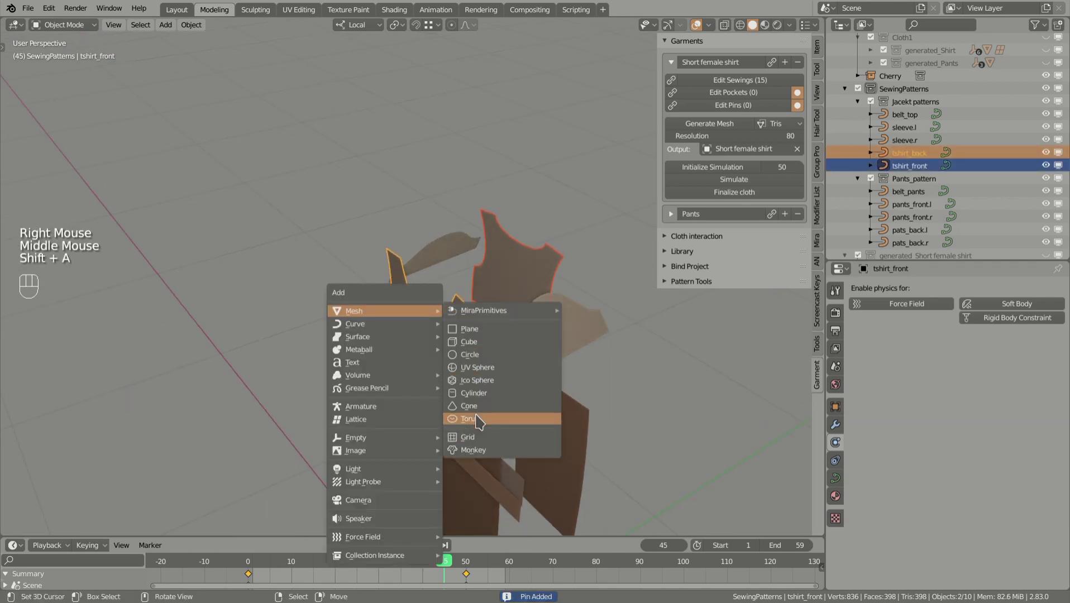
{"action": "left_click", "coordinate": [476, 368]}
{"action": "scroll", "coordinate": [488, 369], "scroll_direction": "down", "scroll_amount": 5}
{"action": "key", "text": "s"}
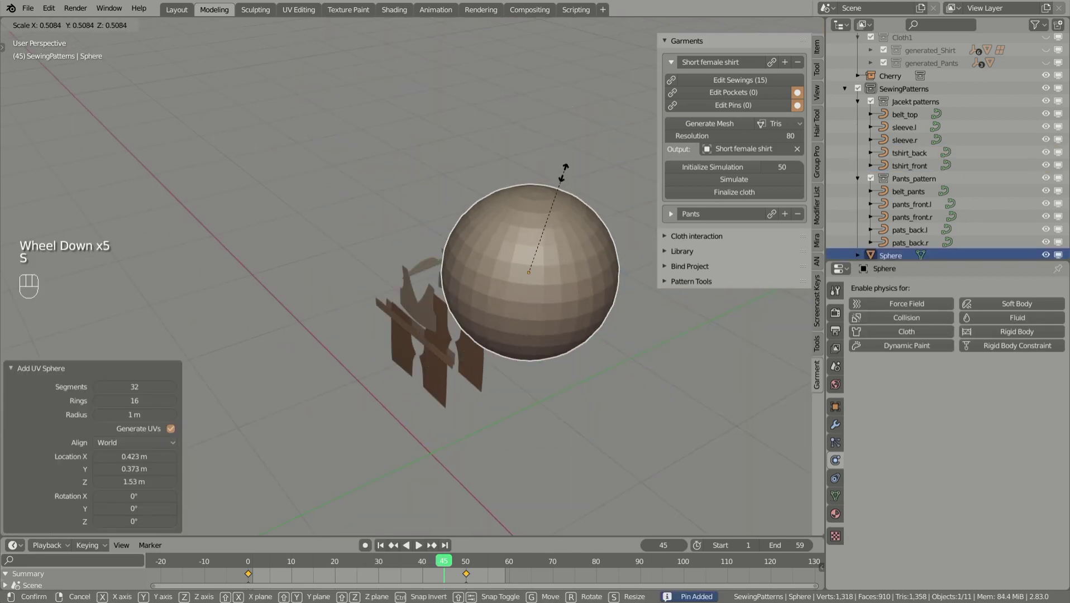
{"action": "left_click", "coordinate": [554, 234]}
{"action": "middle_click_drag", "start_coordinate": [554, 234], "coordinate": [554, 279]}
{"action": "scroll", "coordinate": [505, 268], "scroll_direction": "up", "scroll_amount": 1}
{"action": "key", "text": "g"}
{"action": "left_click", "coordinate": [497, 293]}
{"action": "scroll", "coordinate": [554, 279], "scroll_direction": "up", "scroll_amount": 2}
{"action": "key", "text": "s"}
{"action": "left_click", "coordinate": [497, 303]}
Reposition the sphere next to the shirt front piece
{"action": "scroll", "coordinate": [463, 343], "scroll_direction": "up", "scroll_amount": 2}
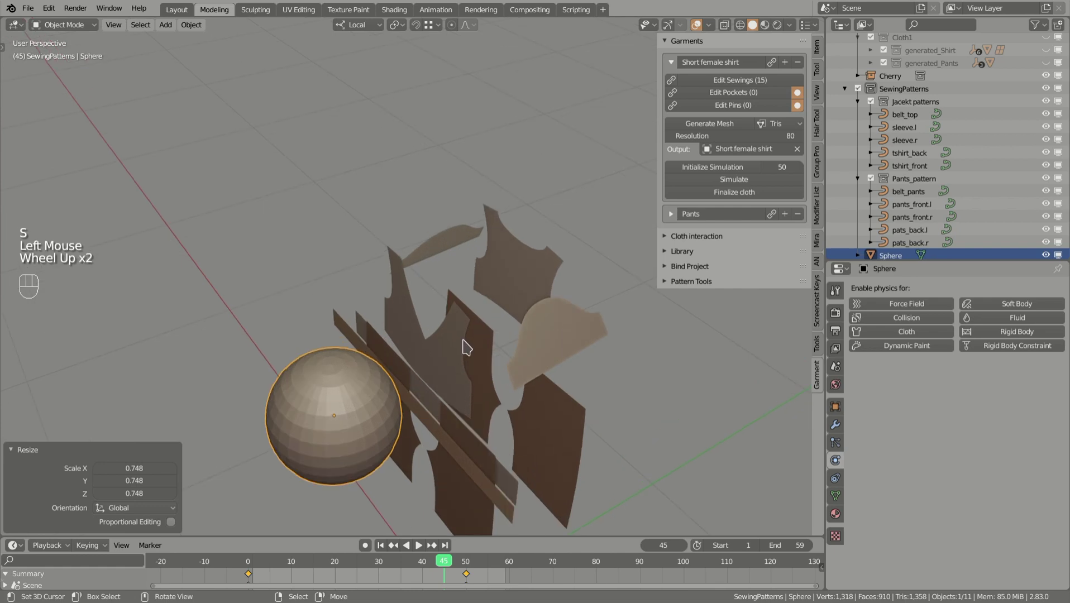
{"action": "key", "text": "g"}
{"action": "left_click", "coordinate": [495, 330]}
{"action": "scroll", "coordinate": [495, 330], "scroll_direction": "up", "scroll_amount": 1}
{"action": "middle_click_drag", "start_coordinate": [495, 330], "coordinate": [519, 313]}
{"action": "key", "text": "g"}
{"action": "left_click", "coordinate": [475, 256]}
{"action": "key", "text": "g"}
{"action": "left_click", "coordinate": [478, 352]}
Pin a tshirt_front point to the sphere and pick a second pin point
{"action": "left_click", "coordinate": [712, 107]}
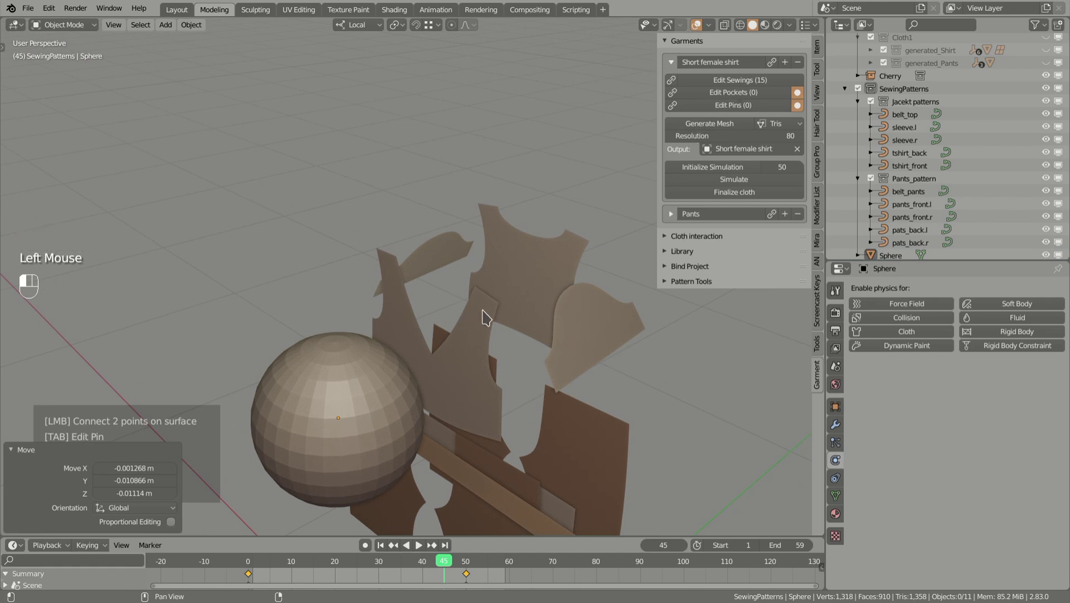
{"action": "left_click", "coordinate": [451, 358]}
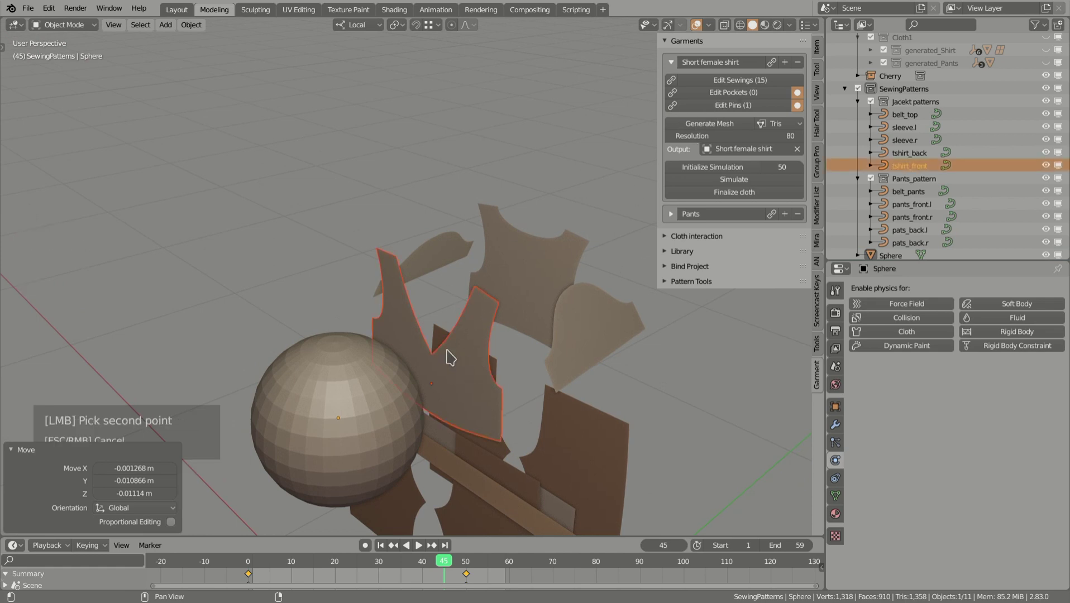
{"action": "middle_click_drag", "start_coordinate": [448, 361], "coordinate": [466, 332]}
{"action": "left_click", "coordinate": [401, 382]}
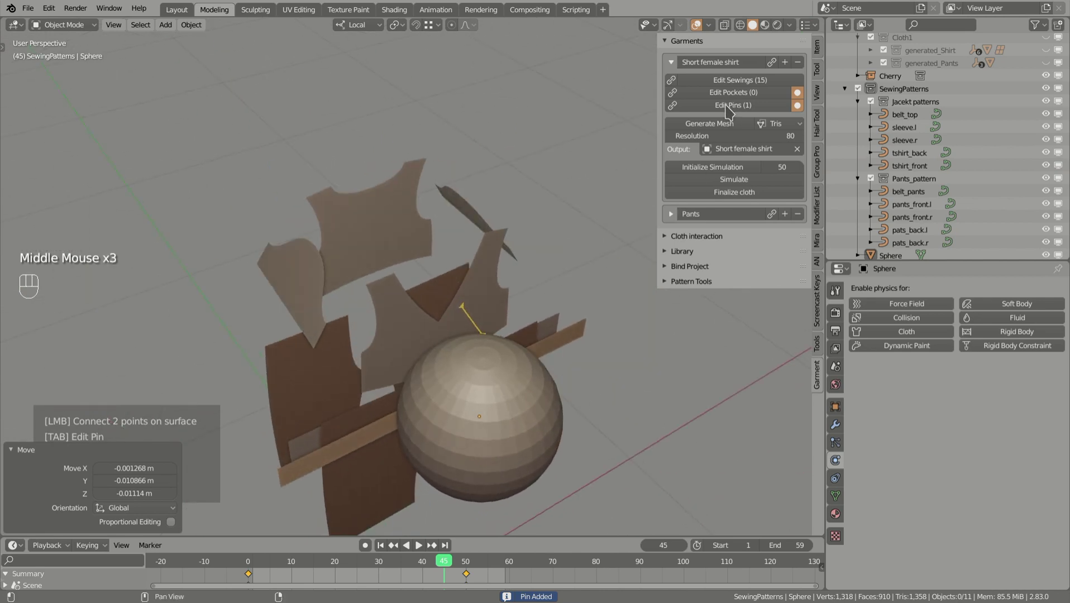
{"action": "left_click", "coordinate": [411, 332]}
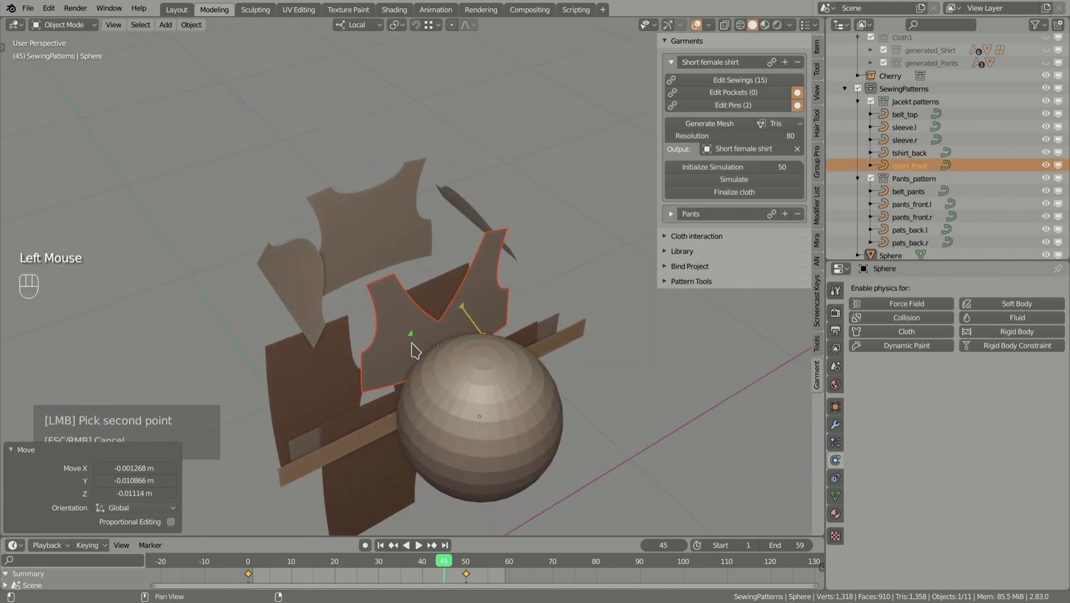
{"action": "middle_click_drag", "start_coordinate": [415, 350], "coordinate": [471, 343]}
Attach the second pin to the sphere, finish pinning, and show the Character collection
{"action": "left_click", "coordinate": [457, 351]}
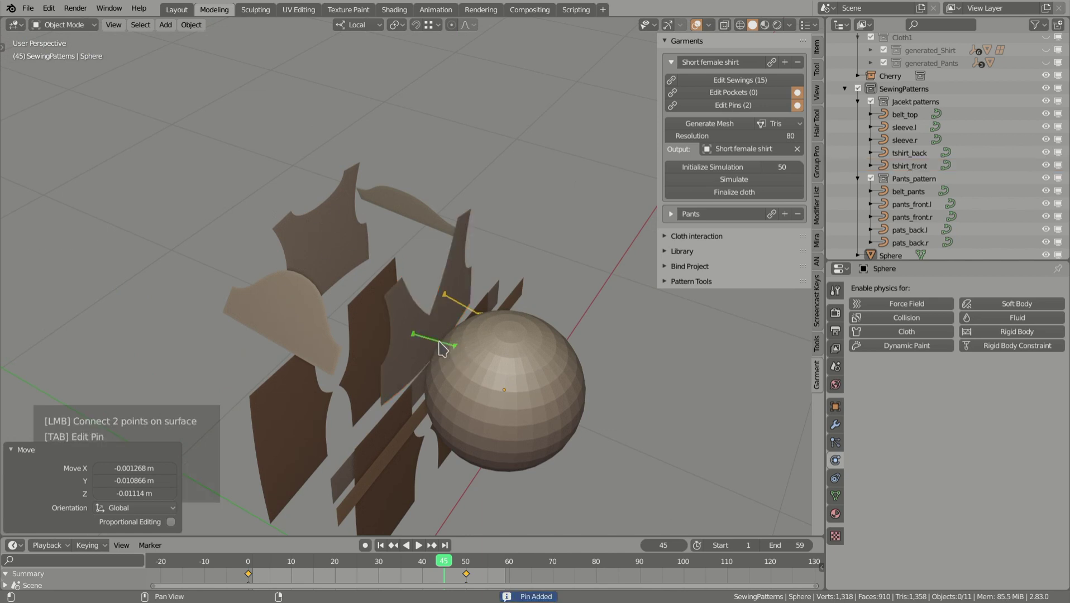
{"action": "key", "text": "Return"}
{"action": "key", "text": "1"}
{"action": "middle_click_drag", "start_coordinate": [437, 353], "coordinate": [718, 156]}
Generate the shirt mesh and play the cloth simulation from frame 1
{"action": "left_click", "coordinate": [710, 125]}
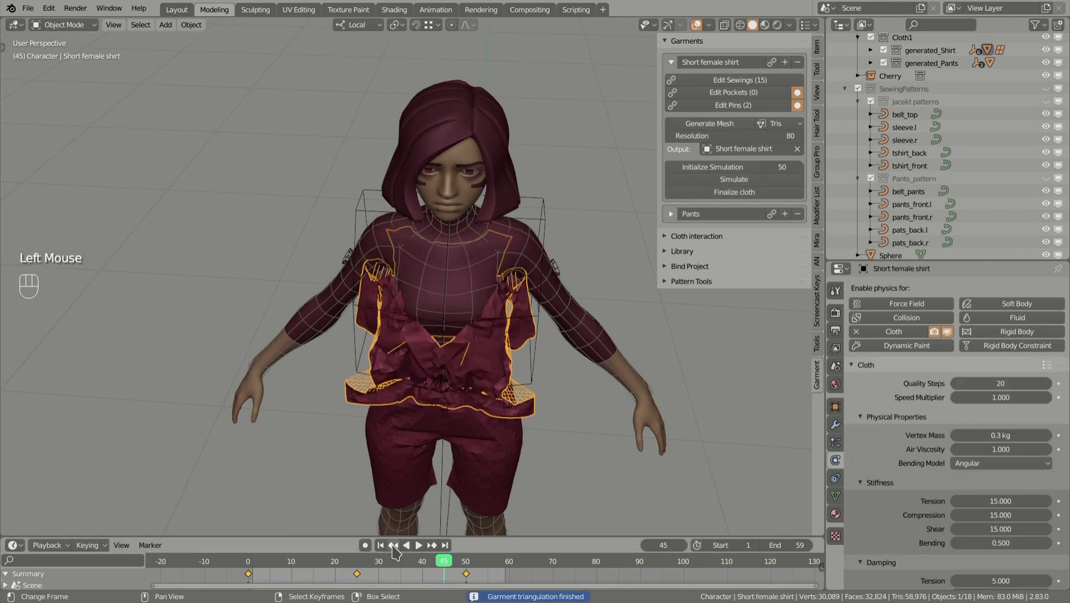
{"action": "left_click", "coordinate": [381, 545]}
{"action": "scroll", "coordinate": [437, 358], "scroll_direction": "down", "scroll_amount": 1}
{"action": "mouse_move", "coordinate": [424, 357]}
{"action": "middle_mouse_down"}
{"action": "mouse_move", "coordinate": [437, 358]}
{"action": "mouse_move", "coordinate": [394, 370]}
{"action": "mouse_move", "coordinate": [406, 375]}
{"action": "mouse_move", "coordinate": [428, 346]}
{"action": "middle_mouse_up"}
{"action": "key", "text": "shift+space"}
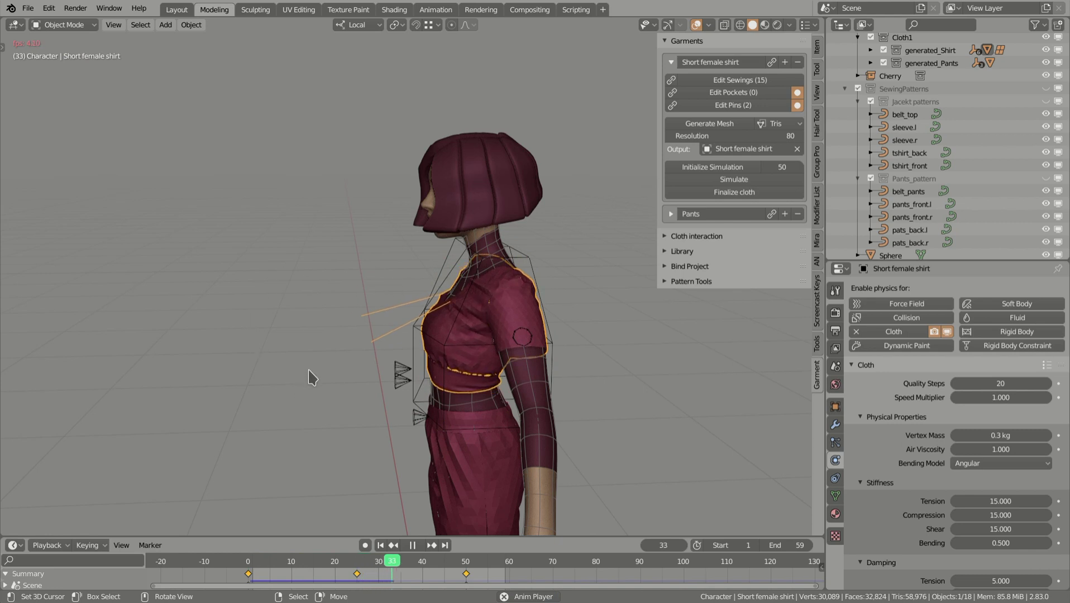
{"action": "middle_click_drag", "start_coordinate": [320, 380], "coordinate": [441, 414]}
Stop the simulation, recentre on the character, and toggle the Edit Pins option
{"action": "key", "text": "shift+space"}
{"action": "left_click", "coordinate": [449, 302]}
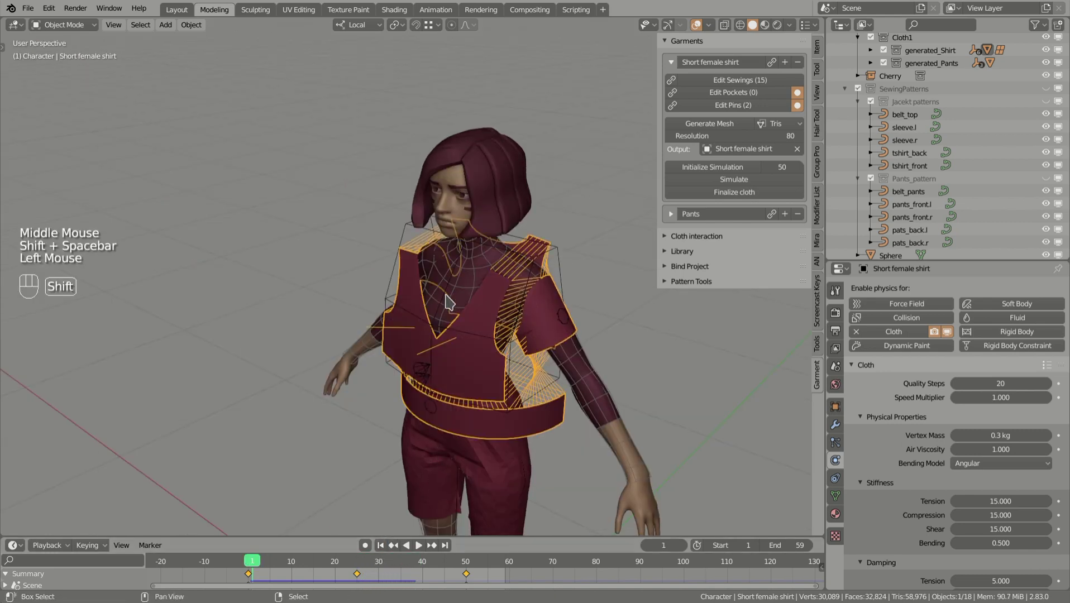
{"action": "middle_click_drag", "start_coordinate": [449, 302], "coordinate": [437, 317], "text": "shift"}
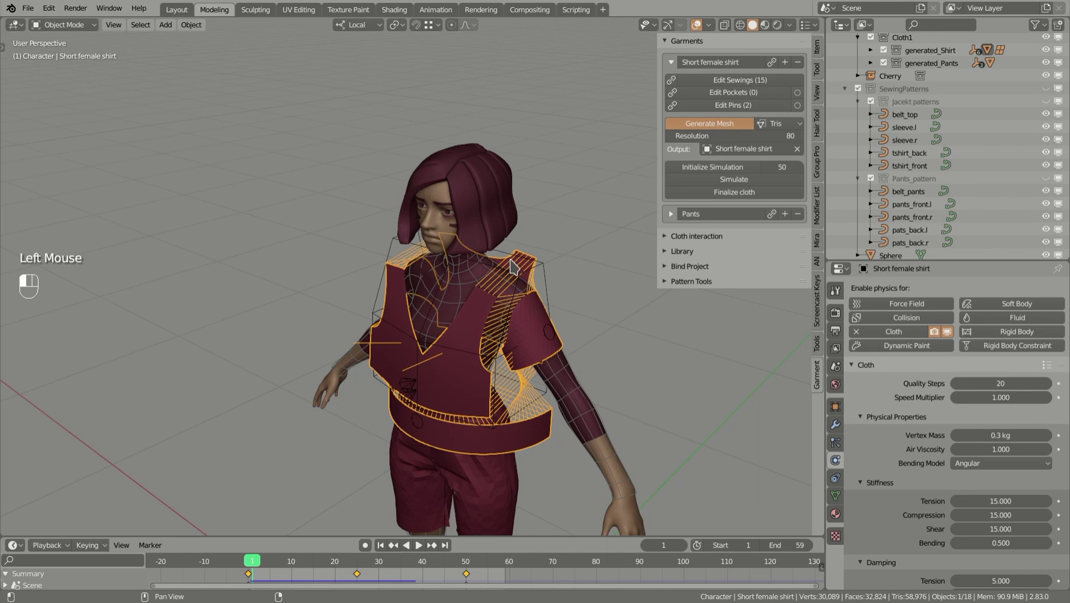
{"action": "middle_click_drag", "start_coordinate": [485, 298], "coordinate": [519, 290]}
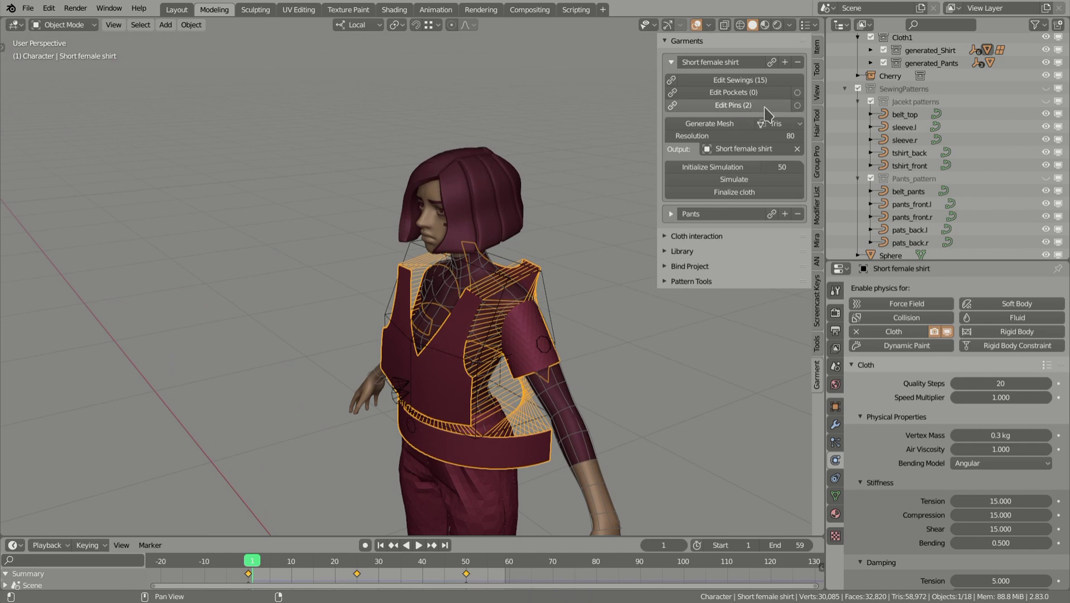
{"action": "left_click", "coordinate": [797, 105]}
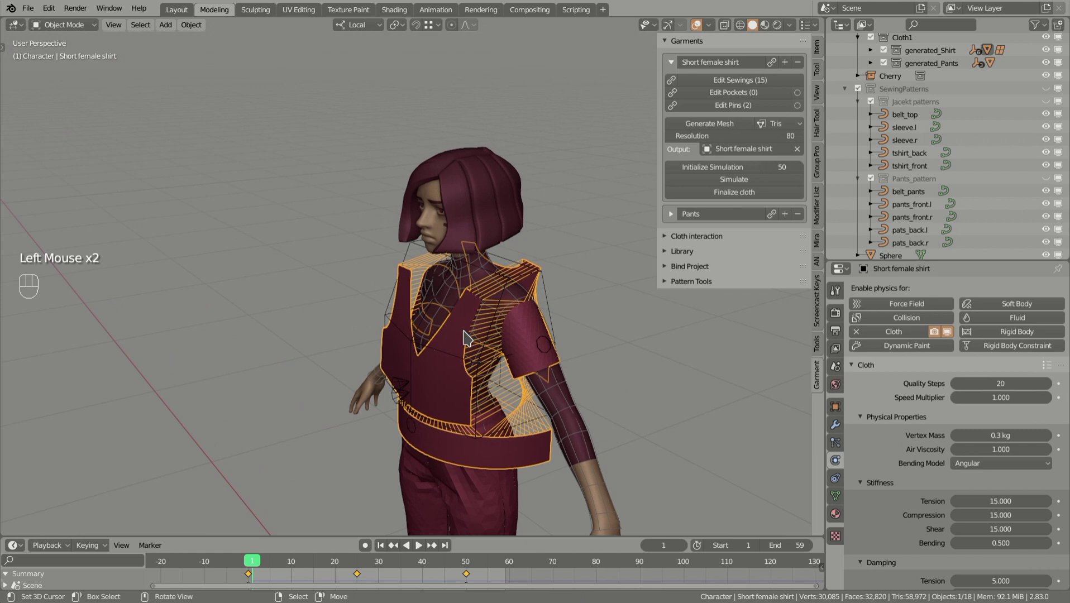
Switch the mesh type to Quads, regenerate the shirt, and play the drape simulation
{"action": "scroll", "coordinate": [463, 338], "scroll_direction": "up", "scroll_amount": 2}
{"action": "middle_click_drag", "start_coordinate": [464, 338], "coordinate": [536, 287]}
{"action": "key", "text": "alt+q"}
{"action": "left_click", "coordinate": [779, 123]}
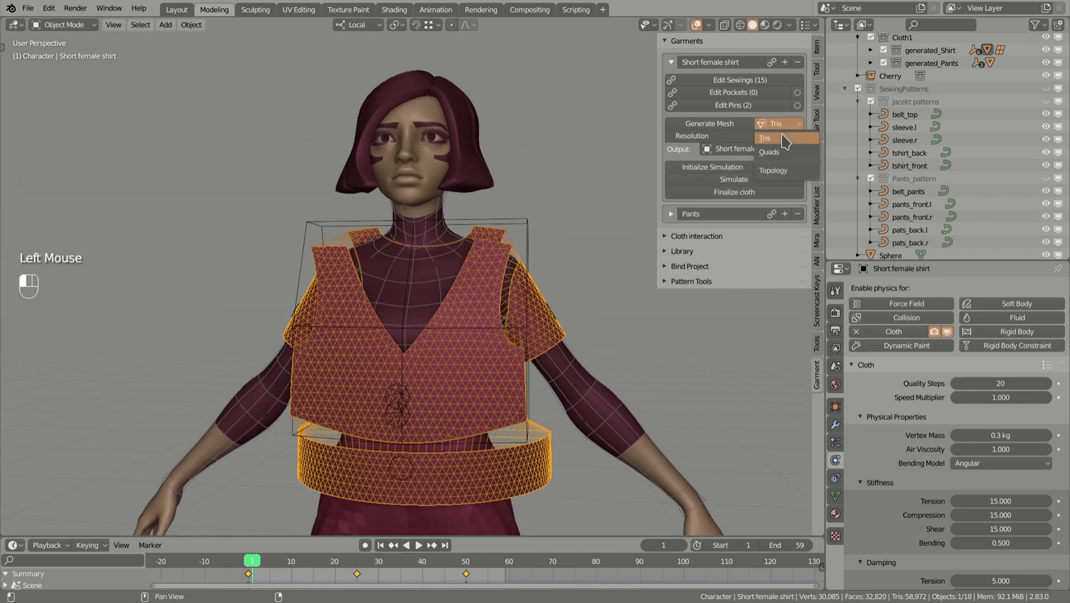
{"action": "left_click", "coordinate": [773, 159]}
{"action": "left_click", "coordinate": [723, 128]}
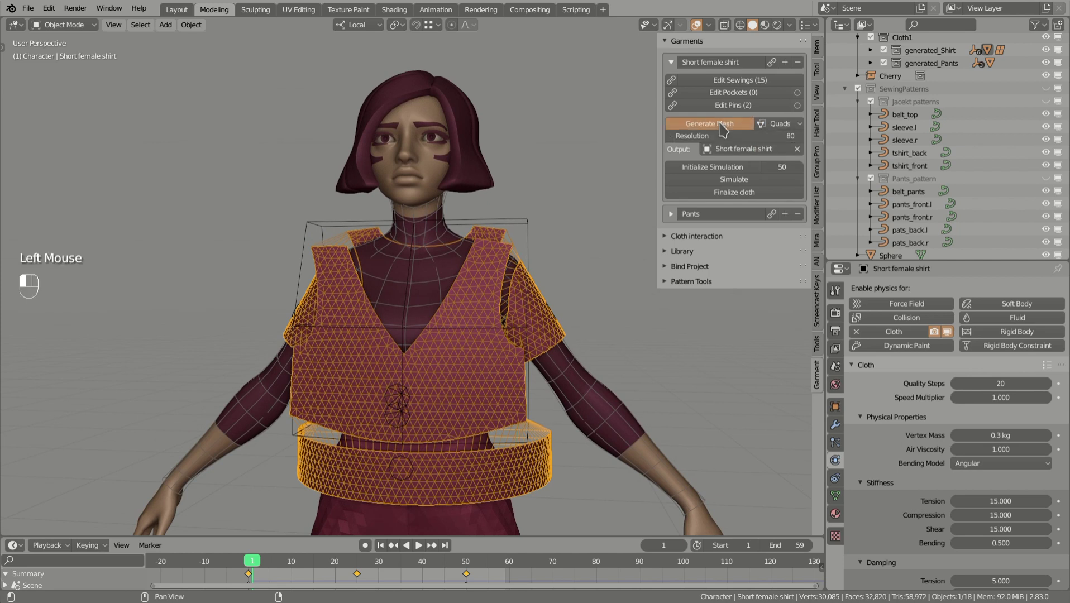
{"action": "scroll", "coordinate": [438, 334], "scroll_direction": "up", "scroll_amount": 2}
{"action": "mouse_move", "coordinate": [484, 338]}
{"action": "middle_mouse_down"}
{"action": "mouse_move", "coordinate": [481, 314]}
{"action": "mouse_move", "coordinate": [461, 299]}
{"action": "mouse_move", "coordinate": [468, 324]}
{"action": "middle_mouse_up"}
{"action": "scroll", "coordinate": [556, 293], "scroll_direction": "down", "scroll_amount": 2}
{"action": "key", "text": "shift+space"}
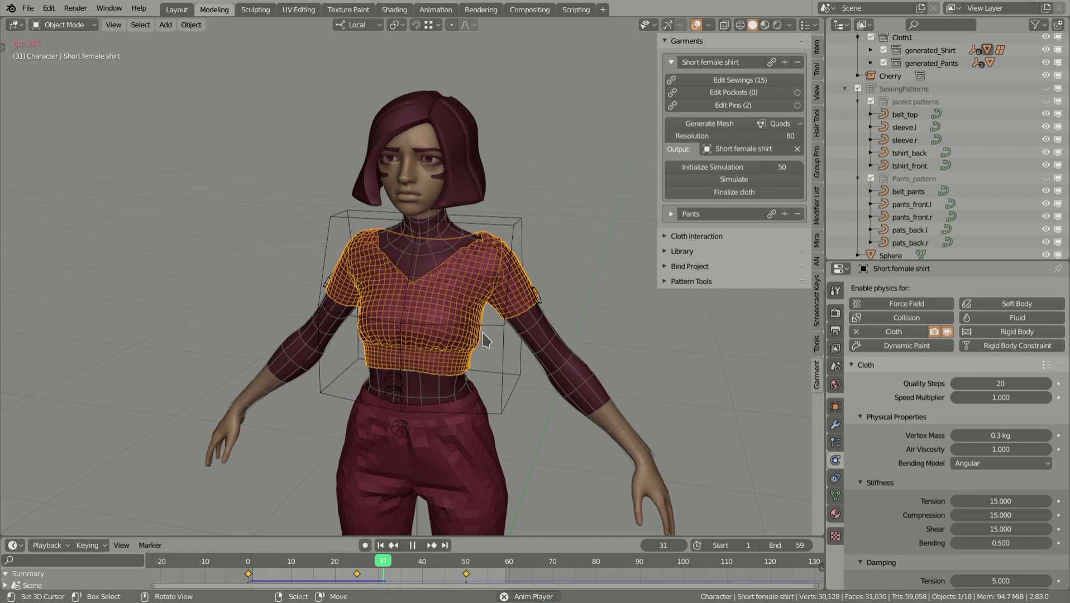
Stop the simulation, finalize the cloth into a separate shirt object and move it aside along X
{"action": "key", "text": "shift+space"}
{"action": "middle_click_drag", "start_coordinate": [416, 301], "coordinate": [450, 301], "text": "shift"}
{"action": "key", "text": "alt+a"}
{"action": "right_click", "coordinate": [429, 303]}
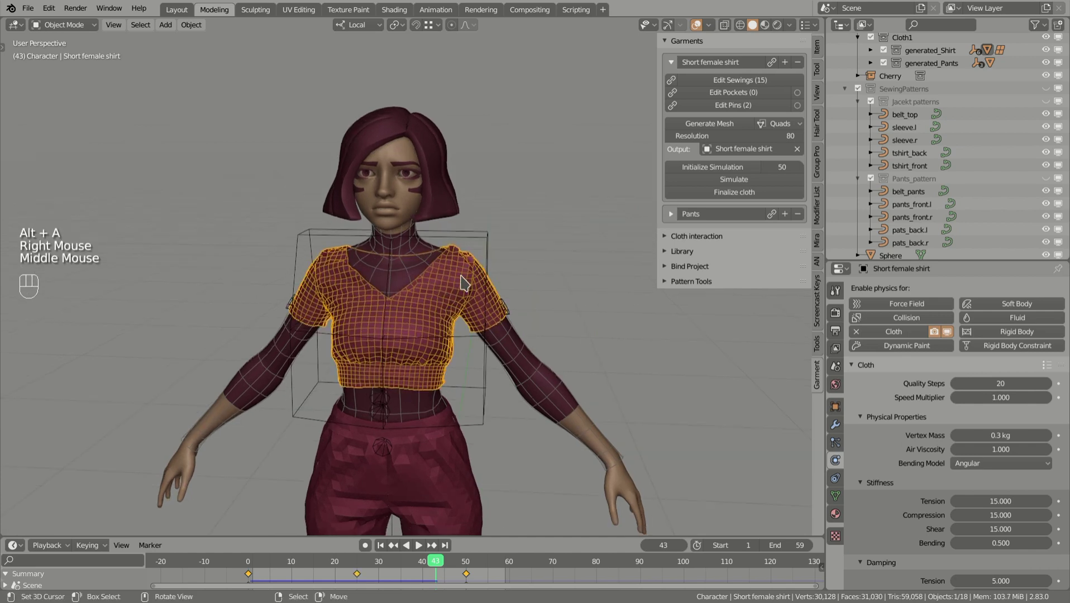
{"action": "left_click", "coordinate": [734, 193]}
{"action": "key", "text": "g"}
{"action": "middle_click", "coordinate": [513, 279]}
{"action": "left_click", "coordinate": [566, 311]}
{"action": "middle_click_drag", "start_coordinate": [566, 310], "coordinate": [528, 335], "text": "shift"}
Review the new shirt's modifiers, vertex groups and UV maps, and select all its vertices in Edit Mode
{"action": "left_click", "coordinate": [835, 425]}
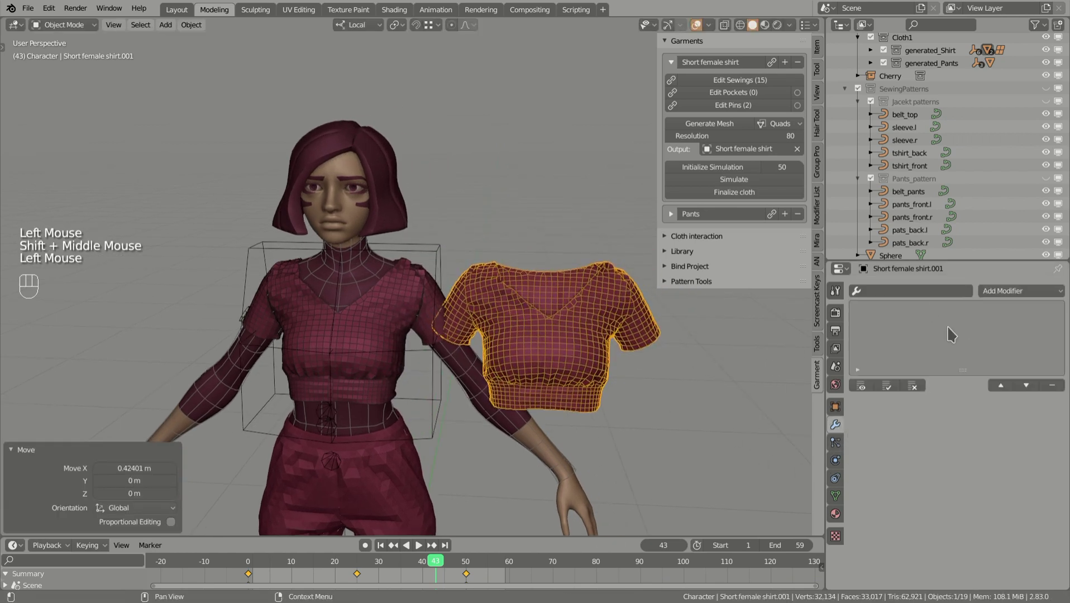
{"action": "left_click", "coordinate": [836, 496]}
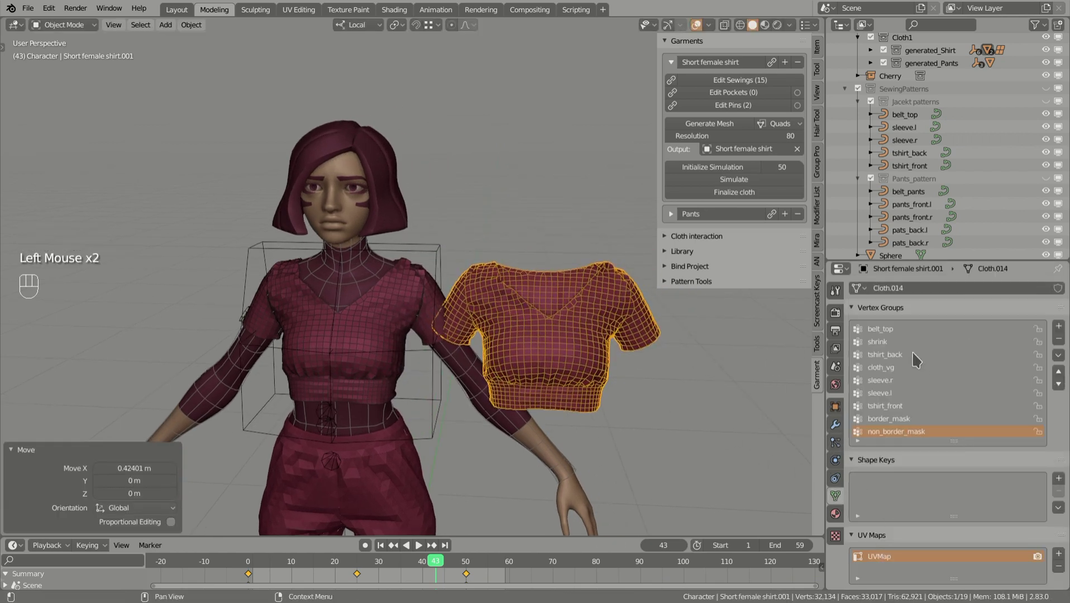
{"action": "key", "text": "Tab"}
{"action": "key", "text": "a"}
{"action": "middle_click_drag", "start_coordinate": [547, 337], "coordinate": [557, 314]}
{"action": "key", "text": "Tab"}
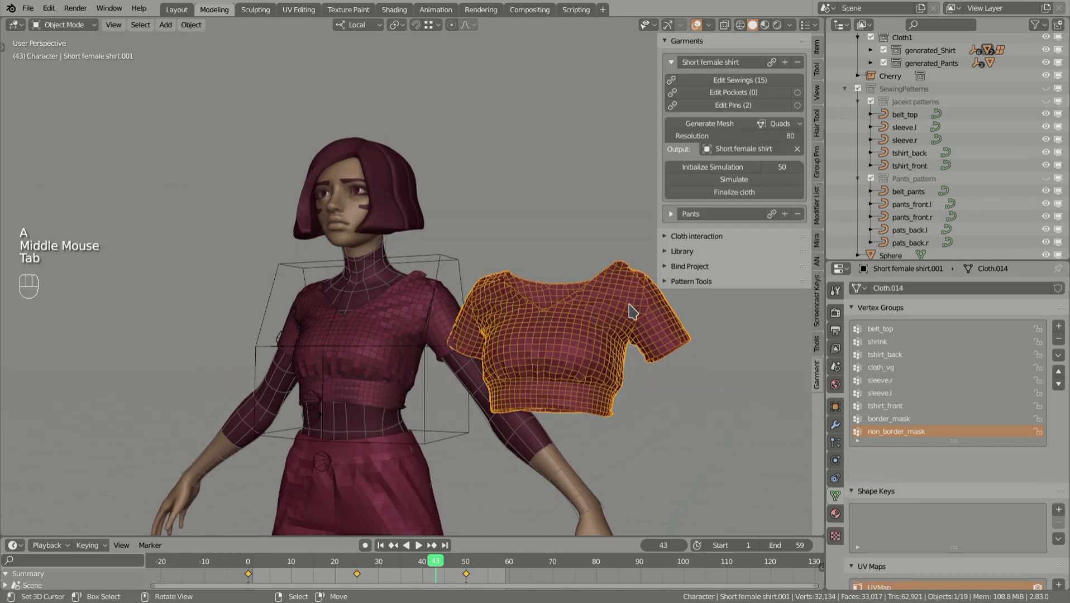
Select one edge of the shirt mesh in edge mode, then cancel the move, leaving it unchanged
{"action": "middle_click_drag", "start_coordinate": [632, 310], "coordinate": [520, 381]}
{"action": "scroll", "coordinate": [567, 350], "scroll_direction": "up", "scroll_amount": 2}
{"action": "key", "text": "Tab"}
{"action": "scroll", "coordinate": [581, 358], "scroll_direction": "up", "scroll_amount": 1}
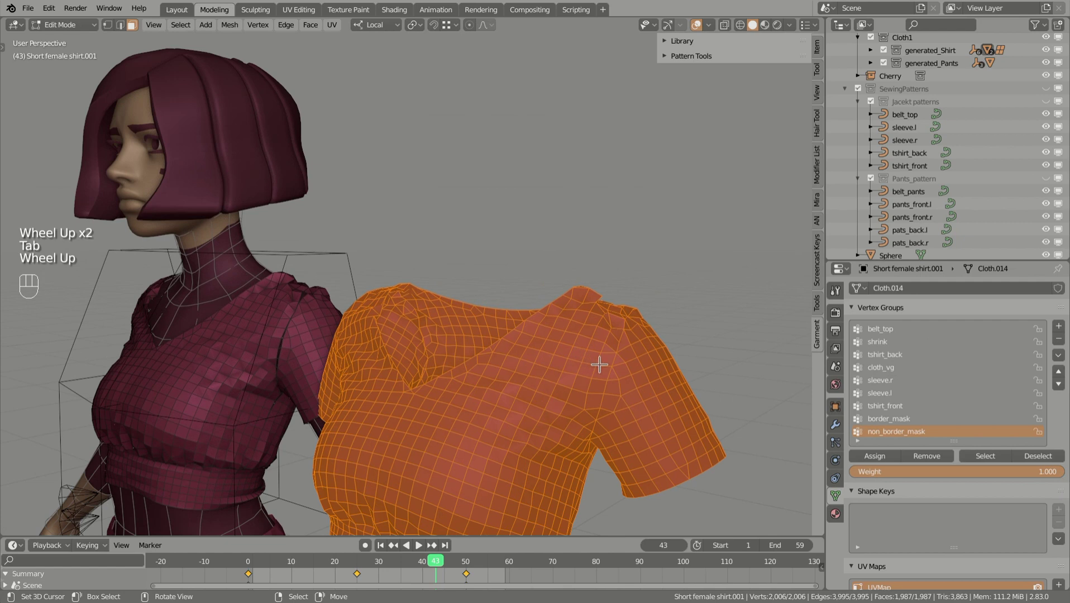
{"action": "key", "text": "2"}
{"action": "right_click", "coordinate": [605, 366]}
{"action": "key", "text": "g"}
{"action": "right_click", "coordinate": [596, 375]}
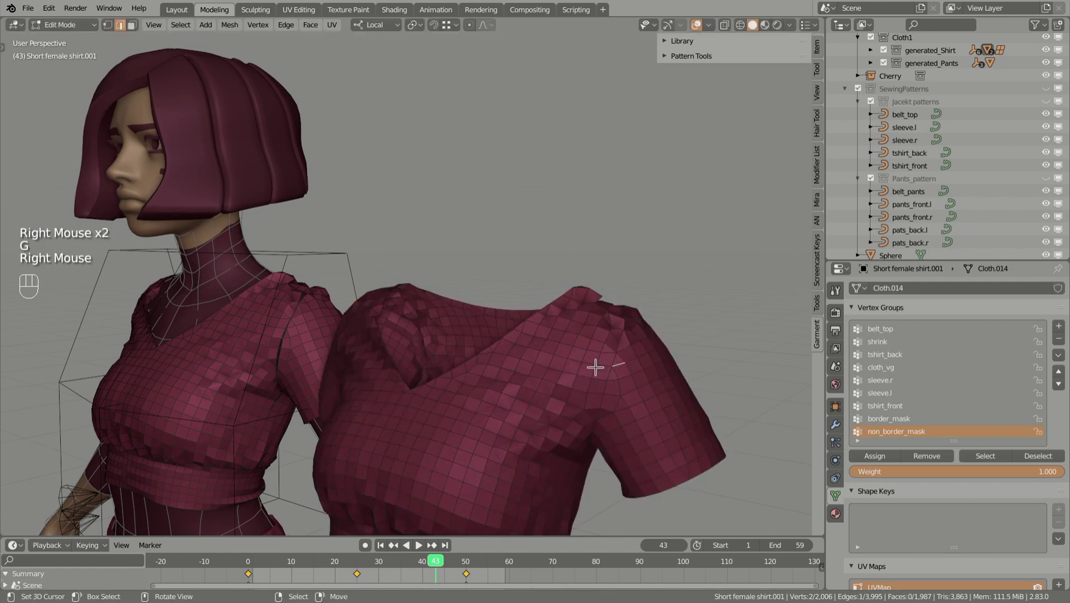
{"action": "key", "text": "Tab"}
Delete the simulated shirt from the character
{"action": "scroll", "coordinate": [576, 367], "scroll_direction": "down", "scroll_amount": 1}
{"action": "middle_click_drag", "start_coordinate": [564, 366], "coordinate": [523, 352]}
{"action": "scroll", "coordinate": [521, 353], "scroll_direction": "down", "scroll_amount": 1}
{"action": "scroll", "coordinate": [520, 352], "scroll_direction": "down", "scroll_amount": 1}
{"action": "right_click", "coordinate": [525, 341]}
{"action": "right_click", "coordinate": [523, 339]}
{"action": "key", "text": "x"}
Show only the SewingPatterns collection, delete the sphere, and select the tshirt_front pattern
{"action": "middle_click_drag", "start_coordinate": [618, 289], "coordinate": [435, 300], "text": "shift"}
{"action": "key", "text": "2"}
{"action": "right_click", "coordinate": [389, 433]}
{"action": "key", "text": "x"}
{"action": "left_click", "coordinate": [440, 400]}
{"action": "middle_click_drag", "start_coordinate": [439, 400], "coordinate": [472, 352]}
{"action": "right_click", "coordinate": [474, 348]}
Knife-cut across the right strap of the front shirt pattern
{"action": "scroll", "coordinate": [476, 348], "scroll_direction": "up", "scroll_amount": 2}
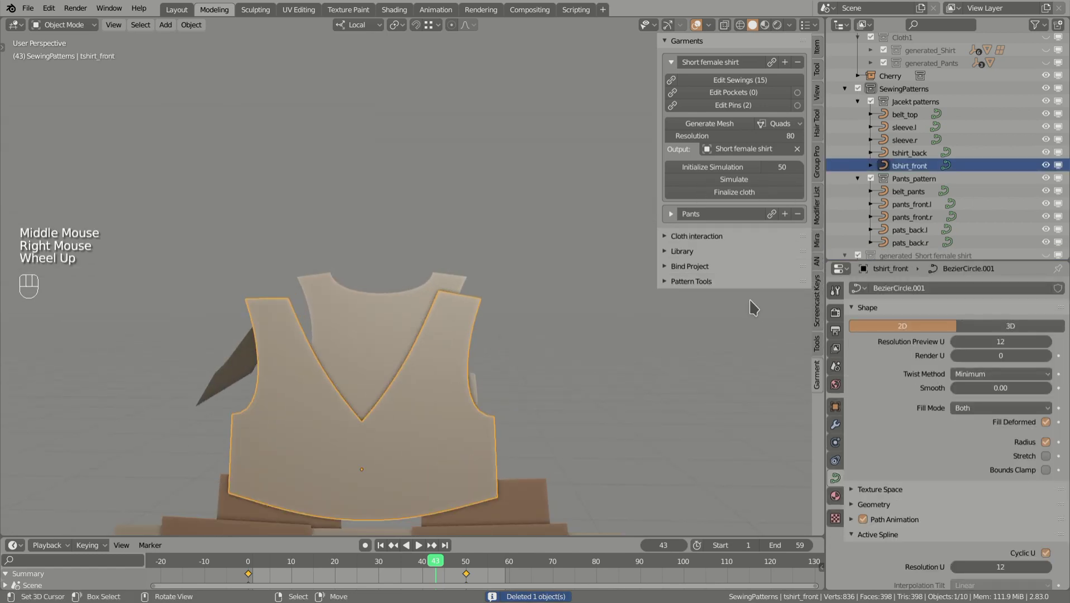
{"action": "left_click", "coordinate": [709, 282]}
{"action": "middle_click_drag", "start_coordinate": [691, 346], "coordinate": [679, 353]}
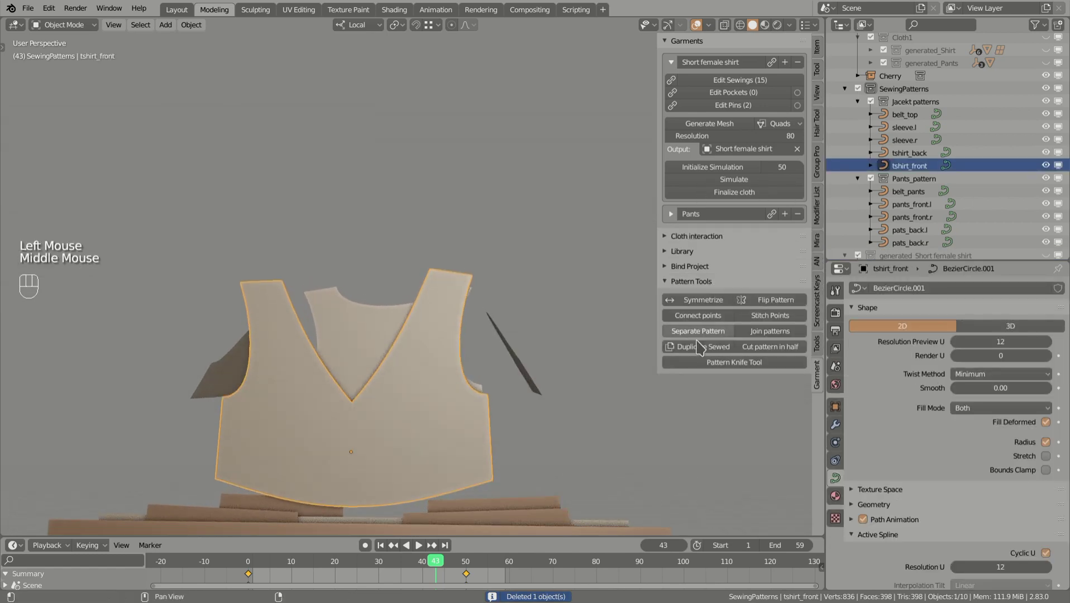
{"action": "scroll", "coordinate": [542, 388], "scroll_direction": "up", "scroll_amount": 2}
{"action": "middle_click_drag", "start_coordinate": [541, 388], "coordinate": [503, 369]}
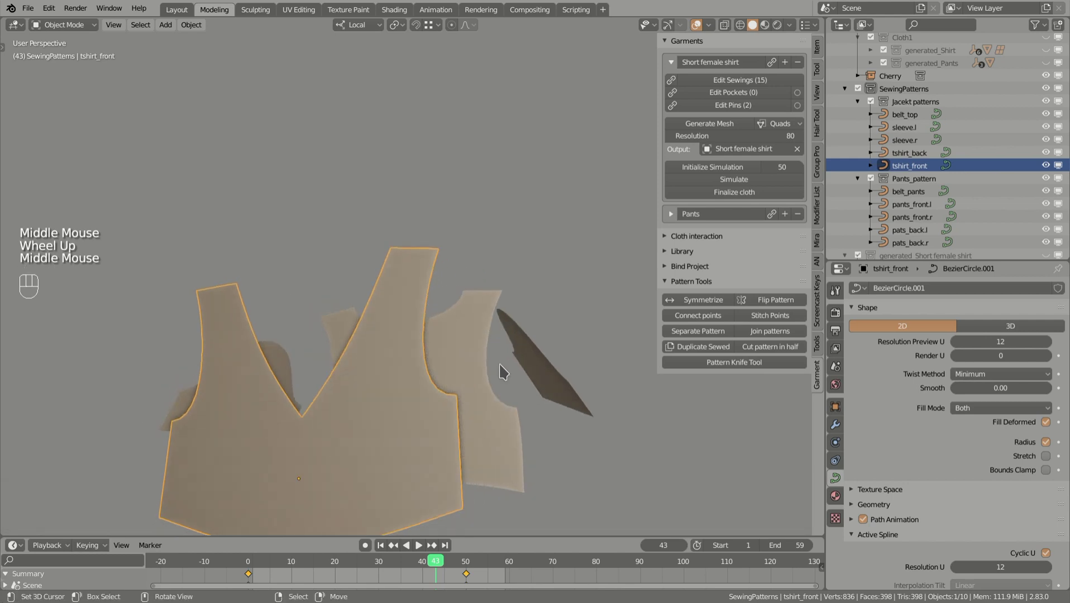
{"action": "left_click", "coordinate": [728, 362]}
{"action": "left_click", "coordinate": [425, 319]}
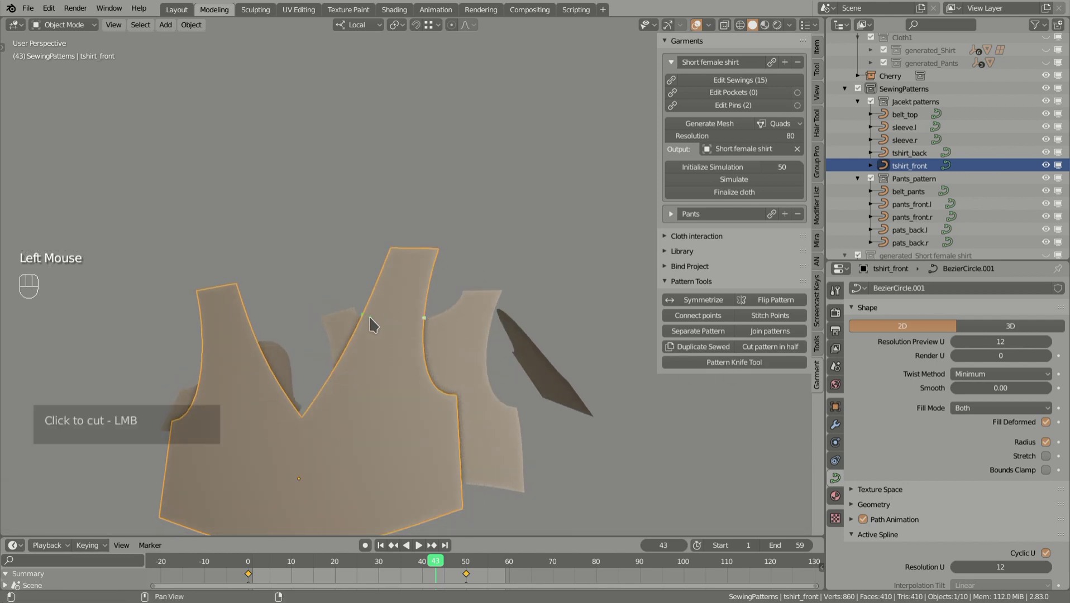
{"action": "left_click", "coordinate": [363, 319]}
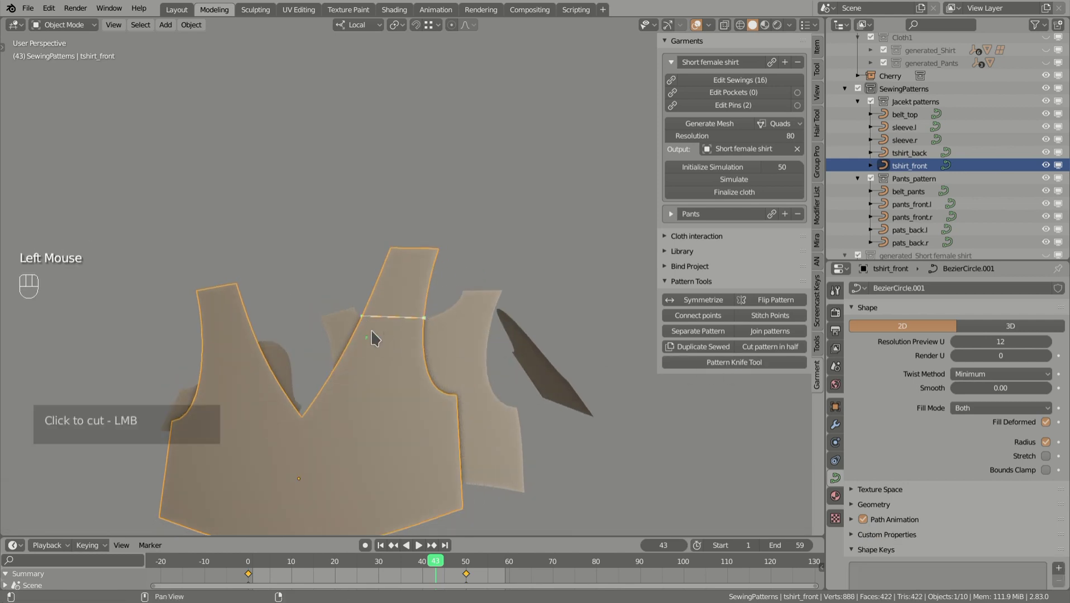
{"action": "key", "text": "Return"}
Select the cut-off strap top and raise it upward
{"action": "key", "text": "Tab"}
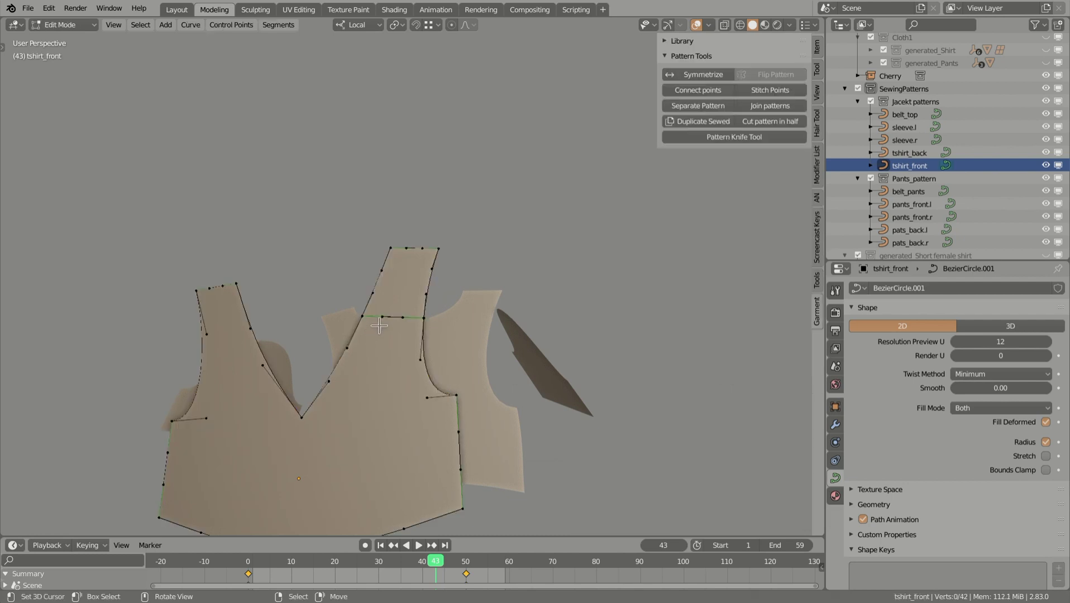
{"action": "right_click", "coordinate": [439, 235]}
{"action": "key", "text": "l"}
{"action": "key", "text": "g"}
{"action": "left_click", "coordinate": [447, 219]}
{"action": "middle_click_drag", "start_coordinate": [447, 220], "coordinate": [407, 299]}
{"action": "key", "text": "Tab"}
Cut a diamond-shaped panel into the front pattern and scale it
{"action": "left_click", "coordinate": [688, 370]}
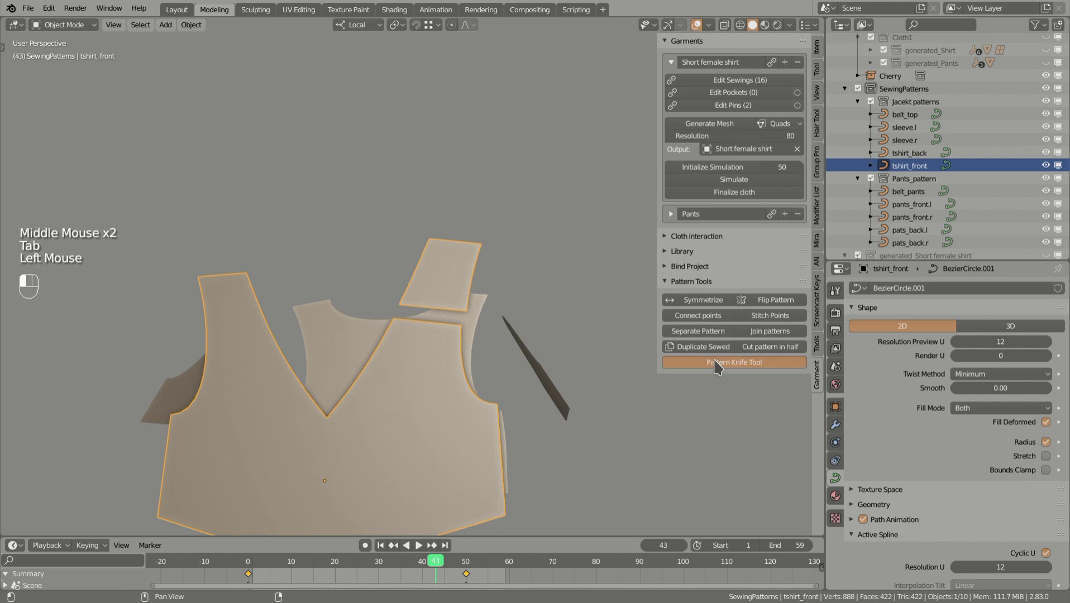
{"action": "left_click", "coordinate": [383, 394]}
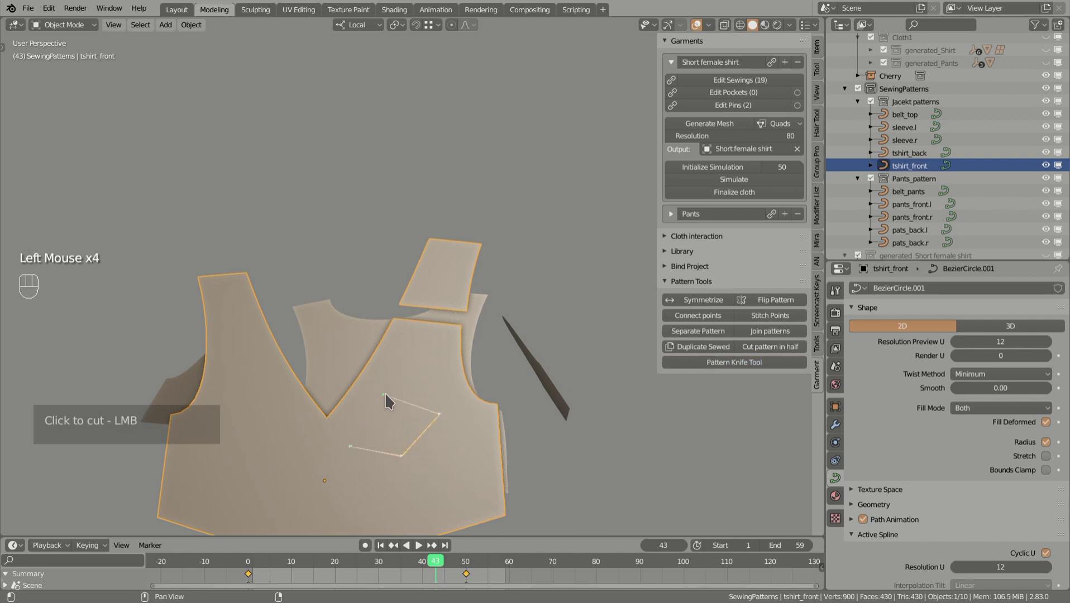
{"action": "left_click", "coordinate": [384, 395]}
{"action": "key", "text": "Return"}
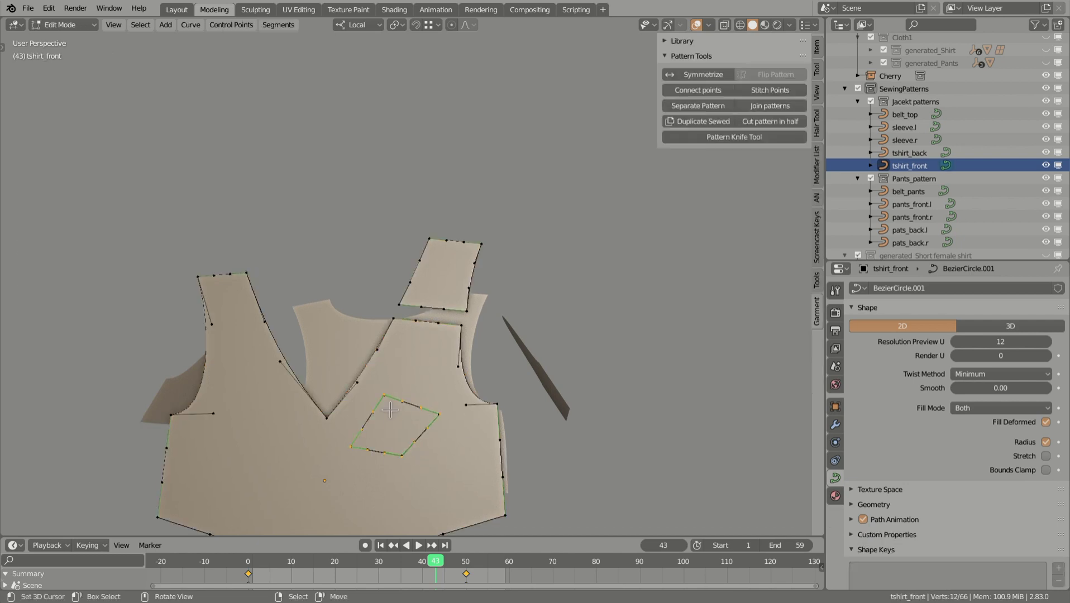
{"action": "key", "text": "s"}
{"action": "left_click", "coordinate": [431, 414]}
{"action": "key", "text": "Tab"}
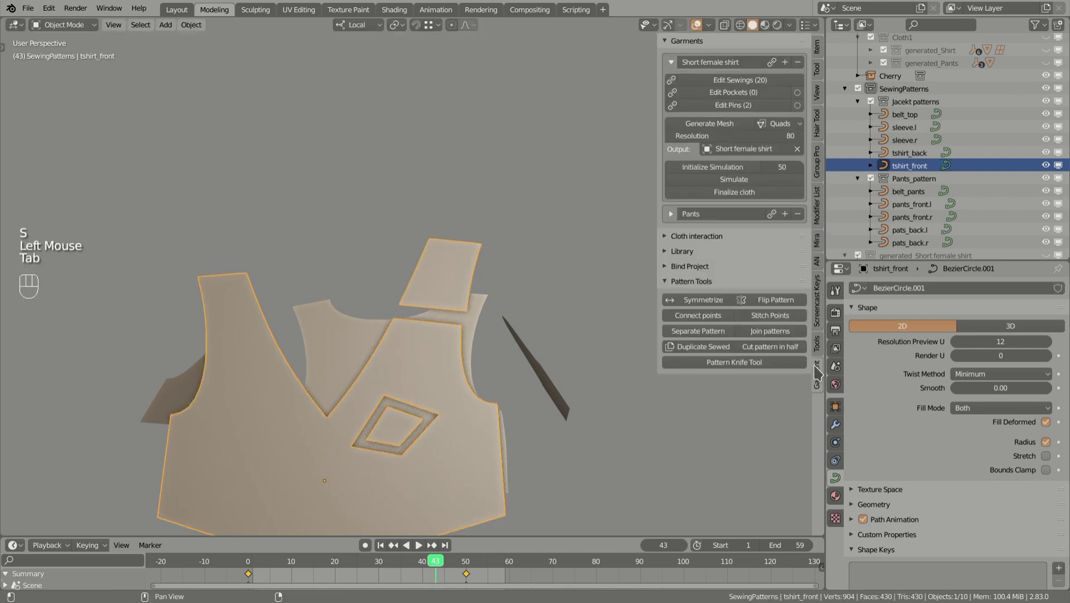
Move two neckline points to reshape the front pattern's neckline
{"action": "middle_click_drag", "start_coordinate": [603, 399], "coordinate": [606, 380], "text": "shift"}
{"action": "key", "text": "Tab"}
{"action": "right_click", "coordinate": [371, 340]}
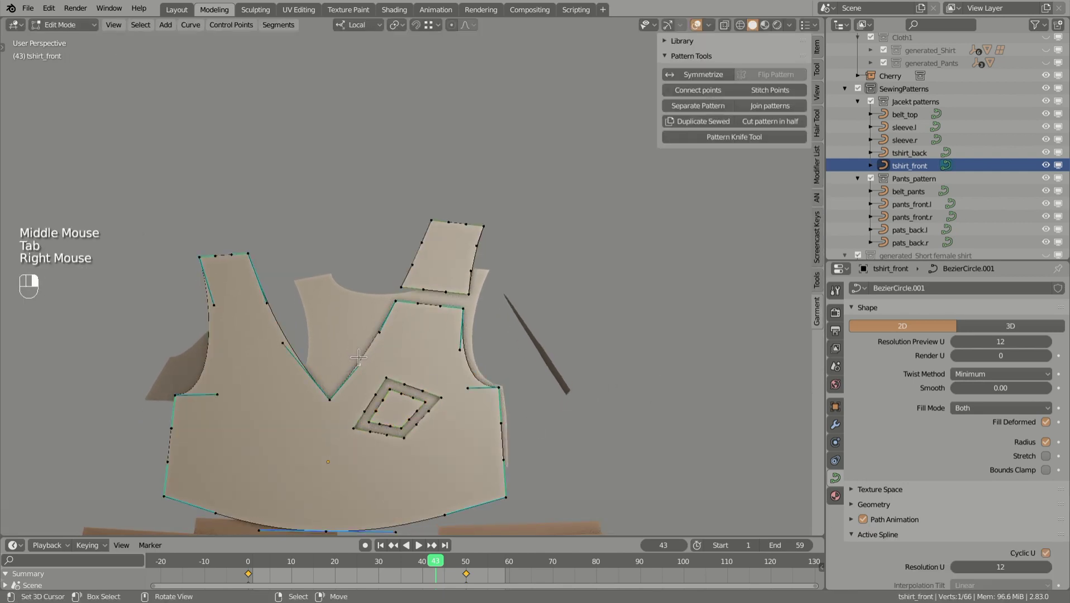
{"action": "right_click", "coordinate": [348, 375], "text": "shift"}
{"action": "key", "text": "g"}
{"action": "left_click", "coordinate": [406, 358]}
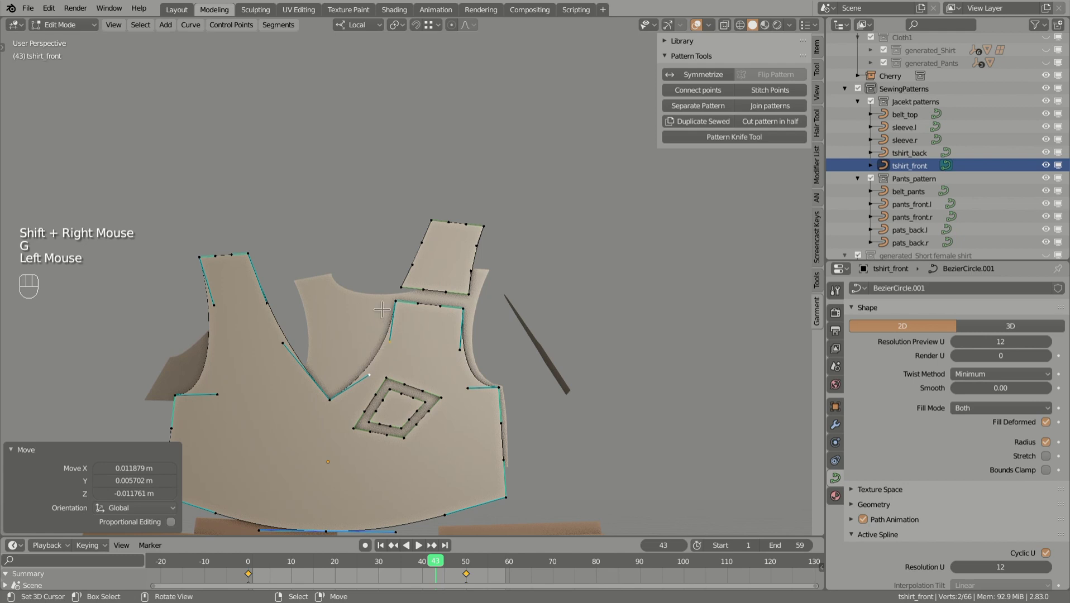
{"action": "scroll", "coordinate": [393, 357], "scroll_direction": "up", "scroll_amount": 1}
{"action": "key", "text": "Tab"}
Make a knife cut on the front pattern's neckline
{"action": "left_click", "coordinate": [726, 363]}
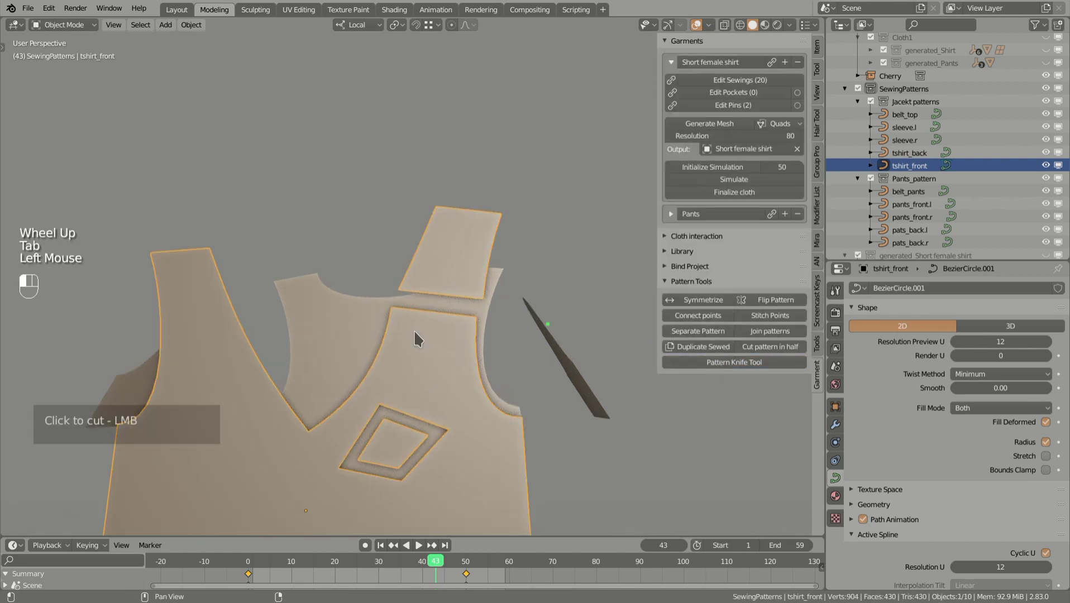
{"action": "left_click", "coordinate": [368, 387]}
{"action": "right_click", "coordinate": [370, 373]}
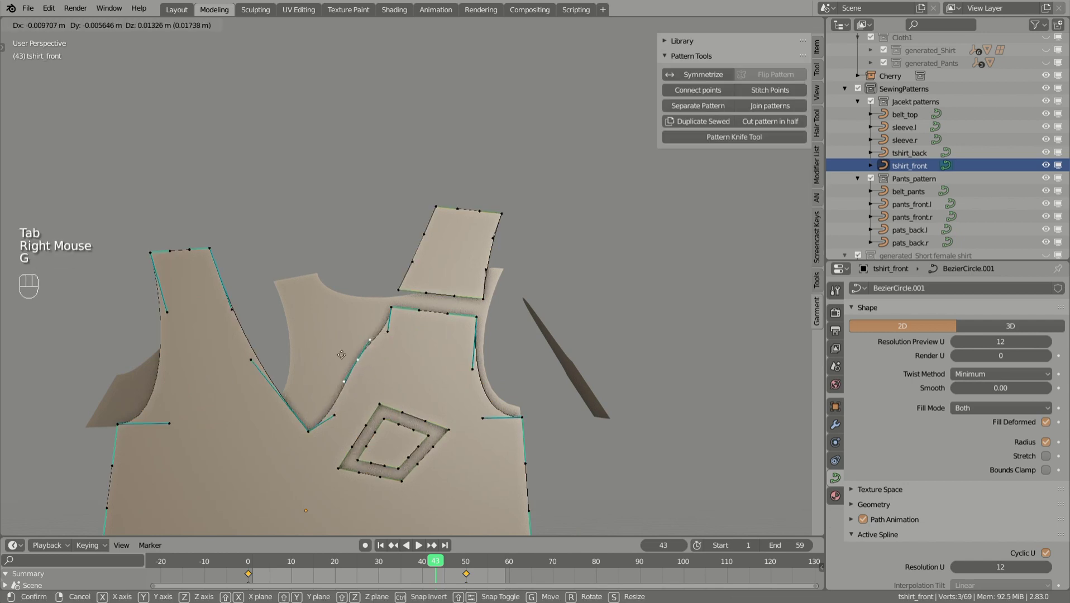
{"action": "key", "text": "Tab"}
{"action": "middle_click", "coordinate": [449, 397], "text": "shift"}
{"action": "middle_click_drag", "start_coordinate": [450, 397], "coordinate": [436, 354]}
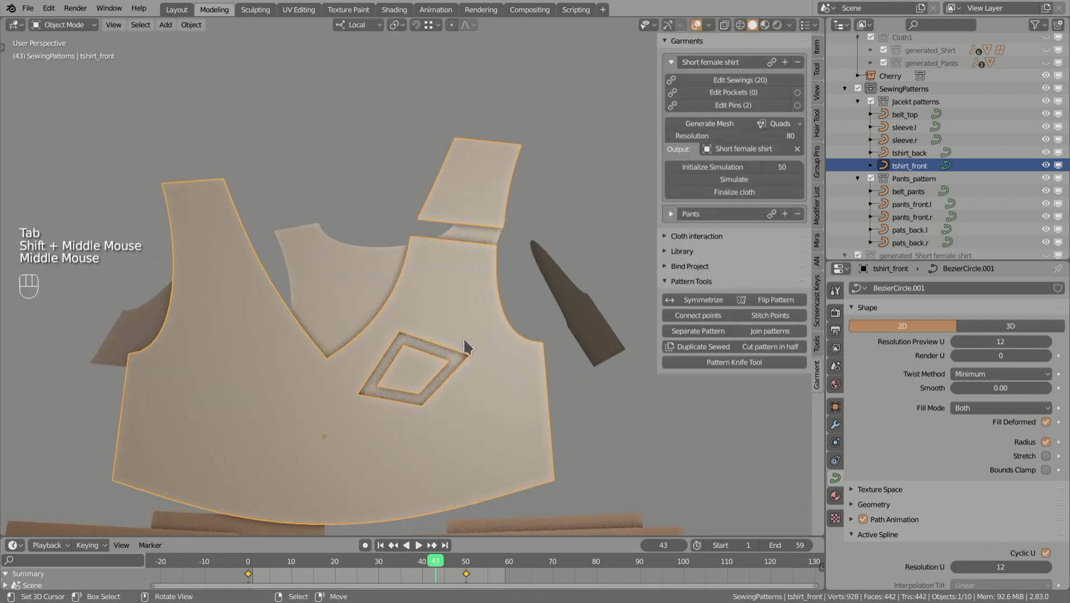
Start the pattern knife without cutting and review the pattern's points in Edit Mode
{"action": "left_click", "coordinate": [743, 364]}
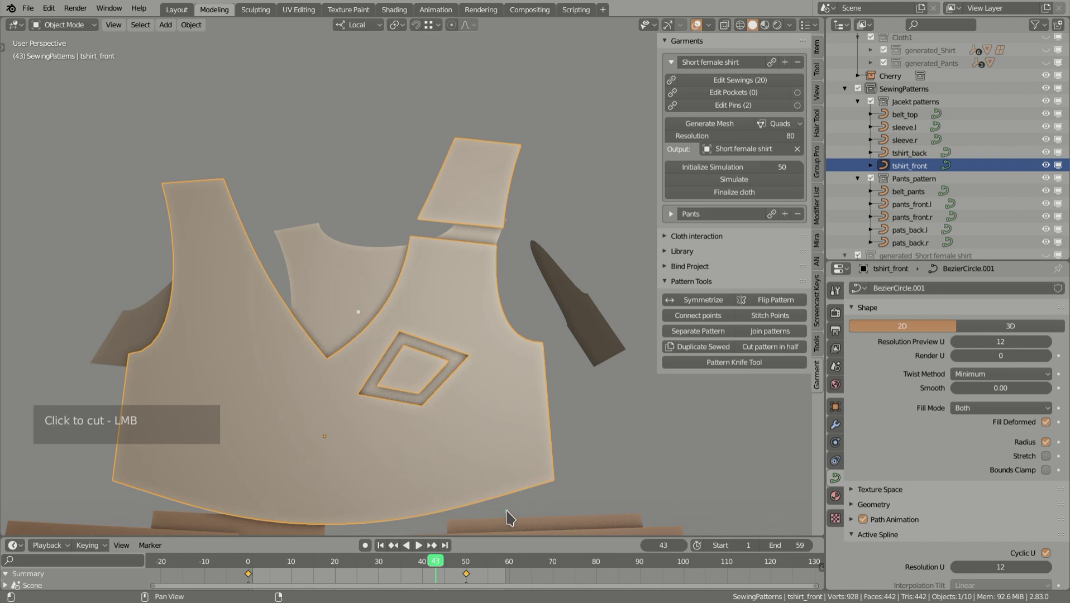
{"action": "left_click", "coordinate": [510, 517]}
{"action": "key", "text": "Return"}
{"action": "middle_click_drag", "start_coordinate": [402, 313], "coordinate": [391, 346]}
{"action": "key", "text": "Tab"}
{"action": "key", "text": "Tab"}
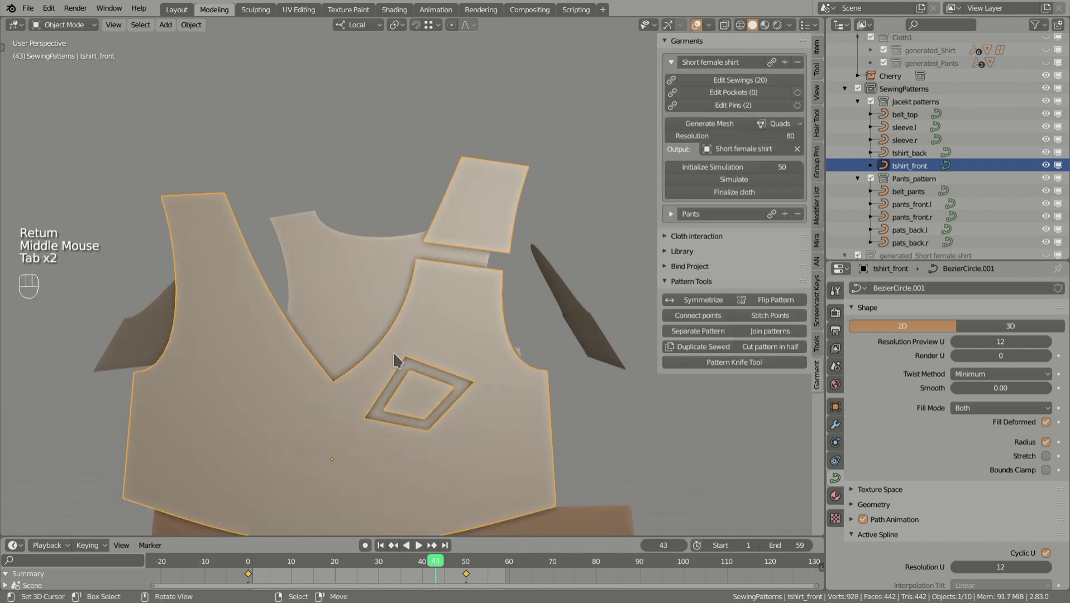
Cut from the V-neck down to the diamond
{"action": "left_click", "coordinate": [734, 361]}
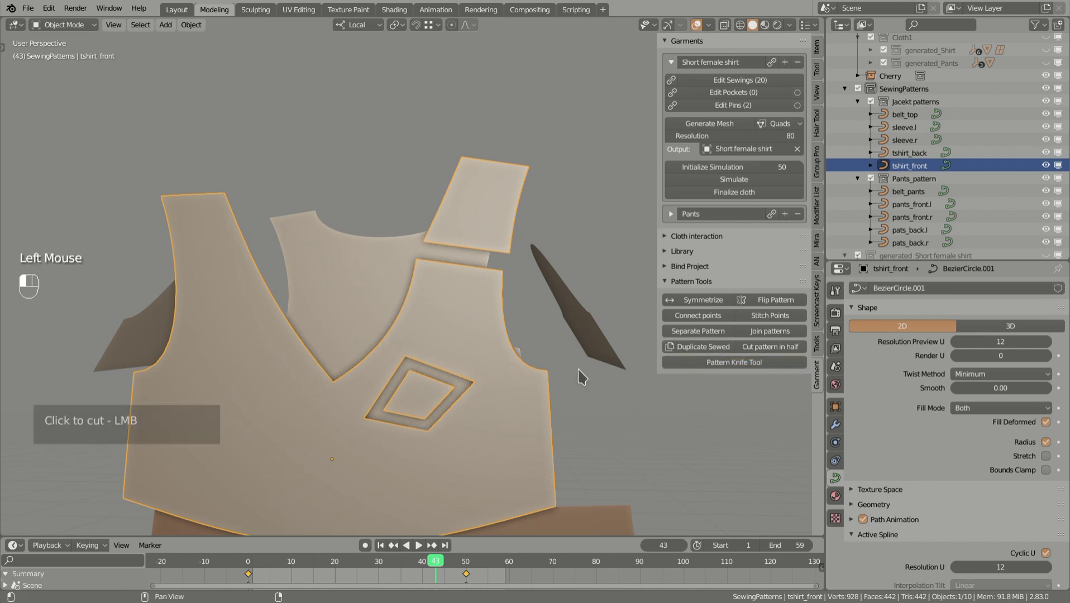
{"action": "left_click", "coordinate": [397, 368]}
{"action": "key", "text": "Return"}
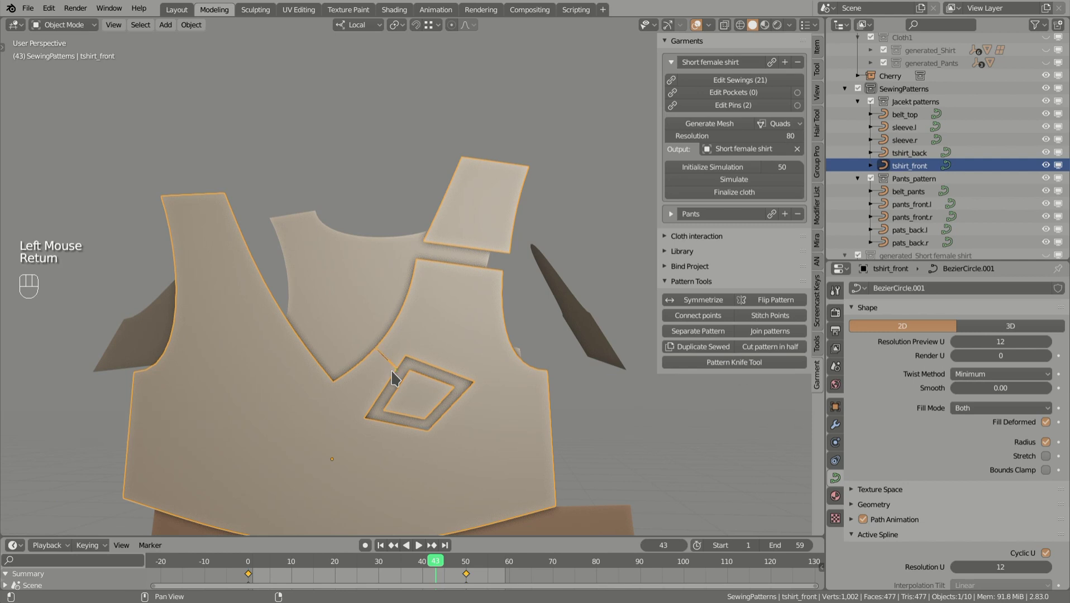
{"action": "key", "text": "Tab"}
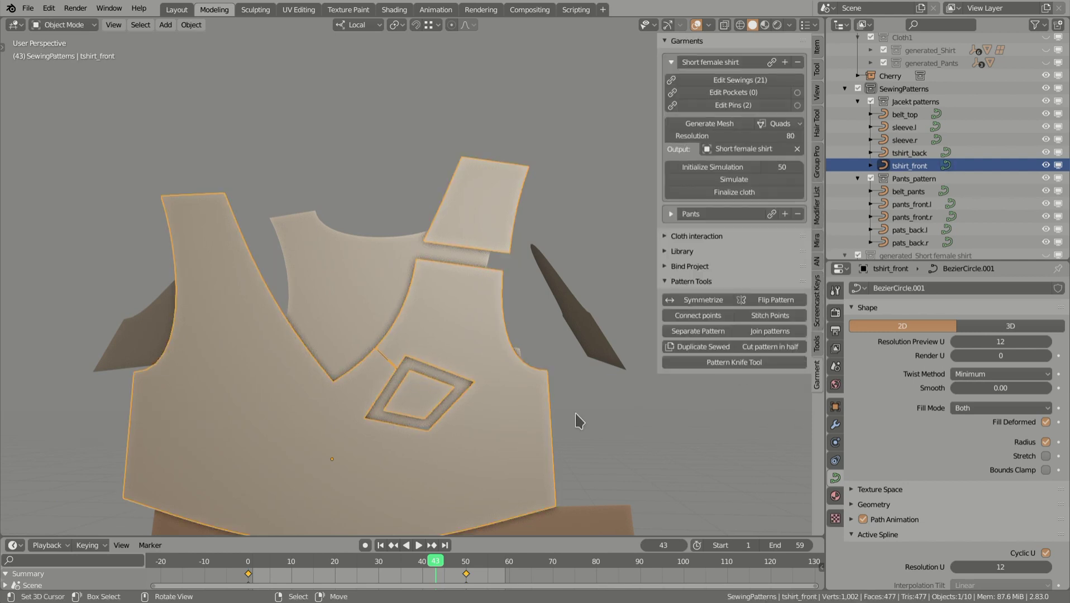
Cut across the diamond from its inner edge
{"action": "left_click", "coordinate": [718, 363]}
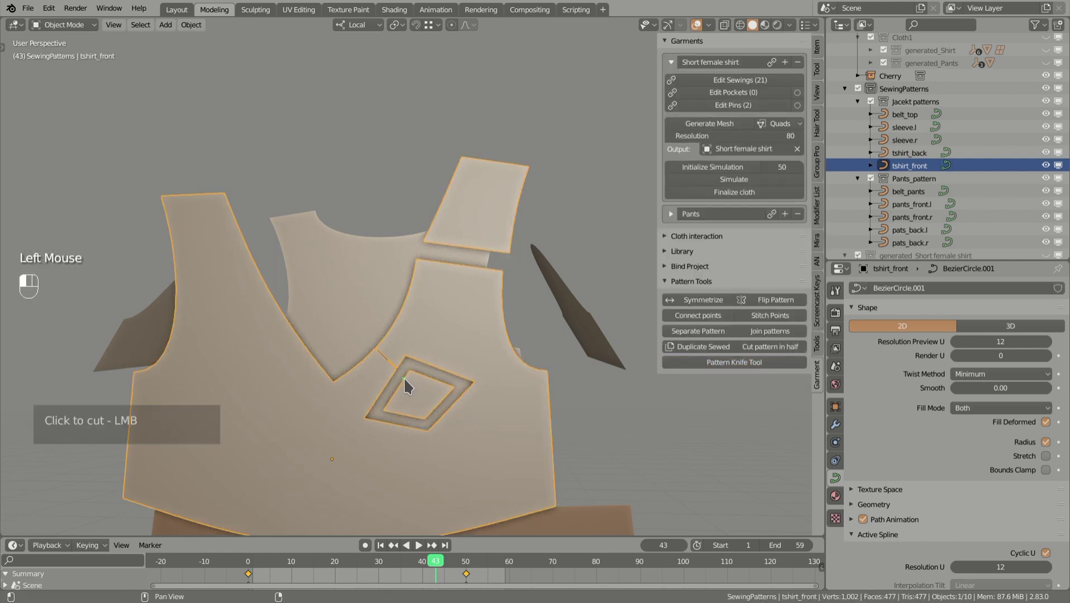
{"action": "left_click", "coordinate": [404, 378]}
{"action": "left_click", "coordinate": [434, 409]}
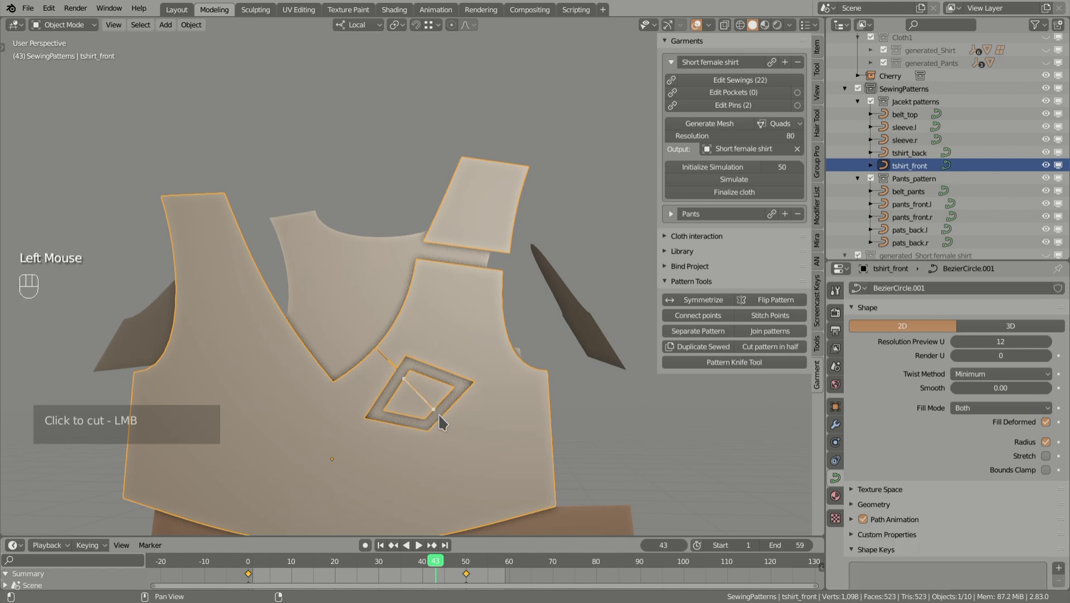
{"action": "key", "text": "Return"}
{"action": "key", "text": "Tab"}
Cut from below the diamond down to the hem and check the new points
{"action": "key", "text": "Tab"}
{"action": "left_click", "coordinate": [673, 362]}
{"action": "left_click", "coordinate": [441, 416]}
{"action": "key", "text": "Return"}
{"action": "key", "text": "Tab"}
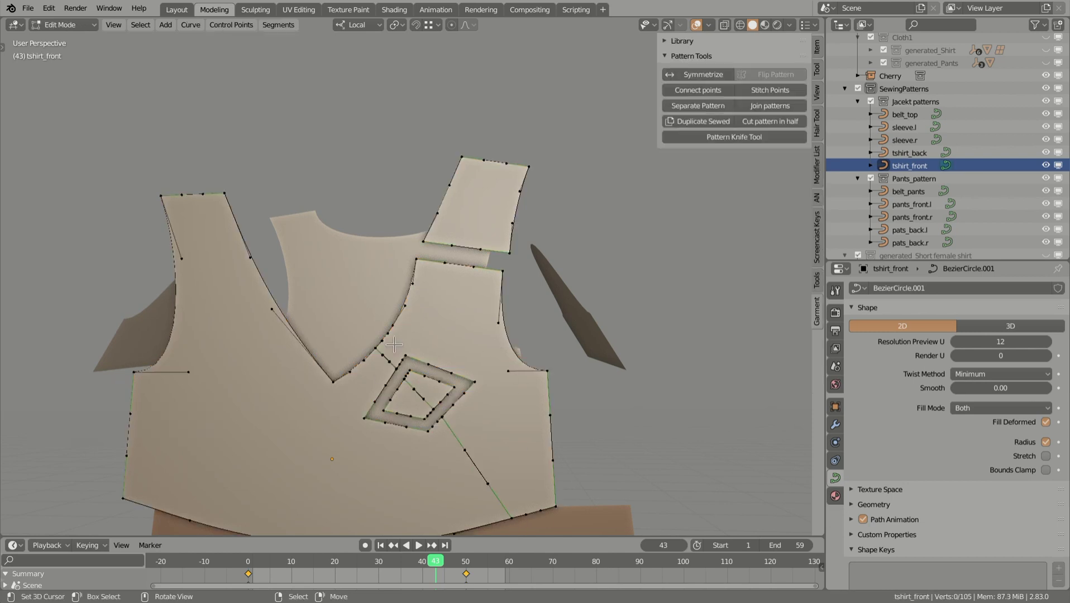
{"action": "key", "text": "Tab"}
{"action": "scroll", "coordinate": [443, 374], "scroll_direction": "down", "scroll_amount": 1}
{"action": "scroll", "coordinate": [392, 321], "scroll_direction": "down", "scroll_amount": 1}
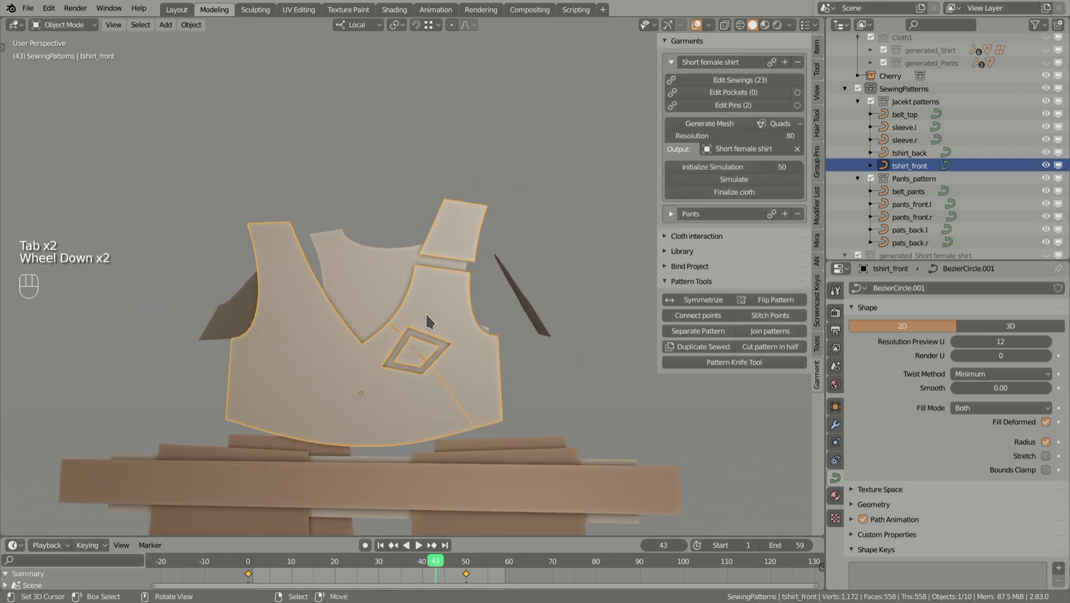
{"action": "key", "text": "d"}
{"action": "left_click", "coordinate": [432, 370]}
{"action": "key", "text": "d"}
{"action": "key", "text": "d"}
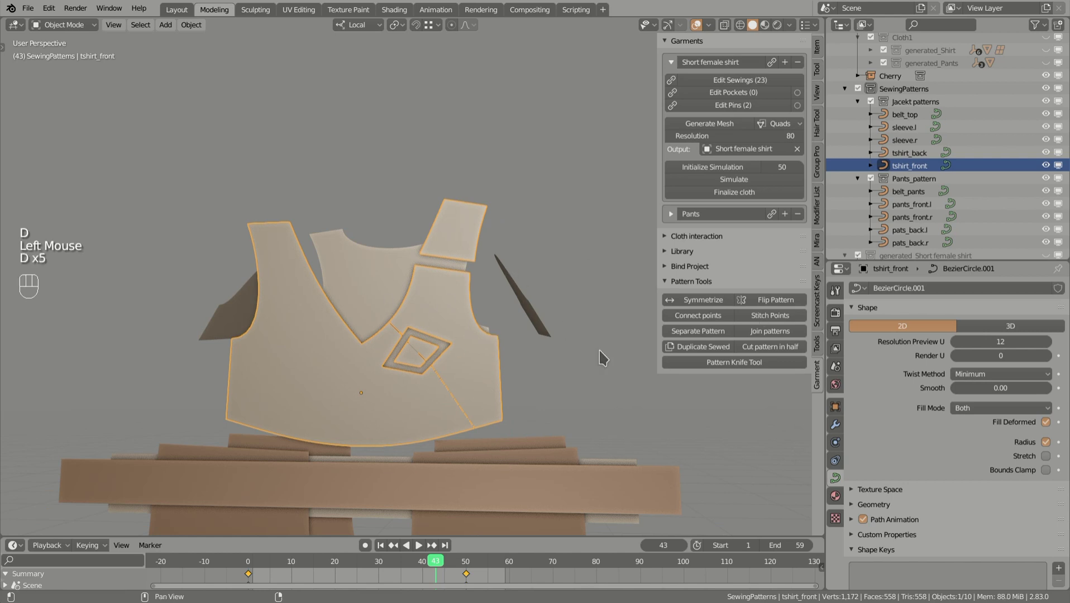
{"action": "scroll", "coordinate": [457, 339], "scroll_direction": "up", "scroll_amount": 1}
{"action": "middle_click_drag", "start_coordinate": [466, 333], "coordinate": [471, 376]}
{"action": "key", "text": "alt+a"}
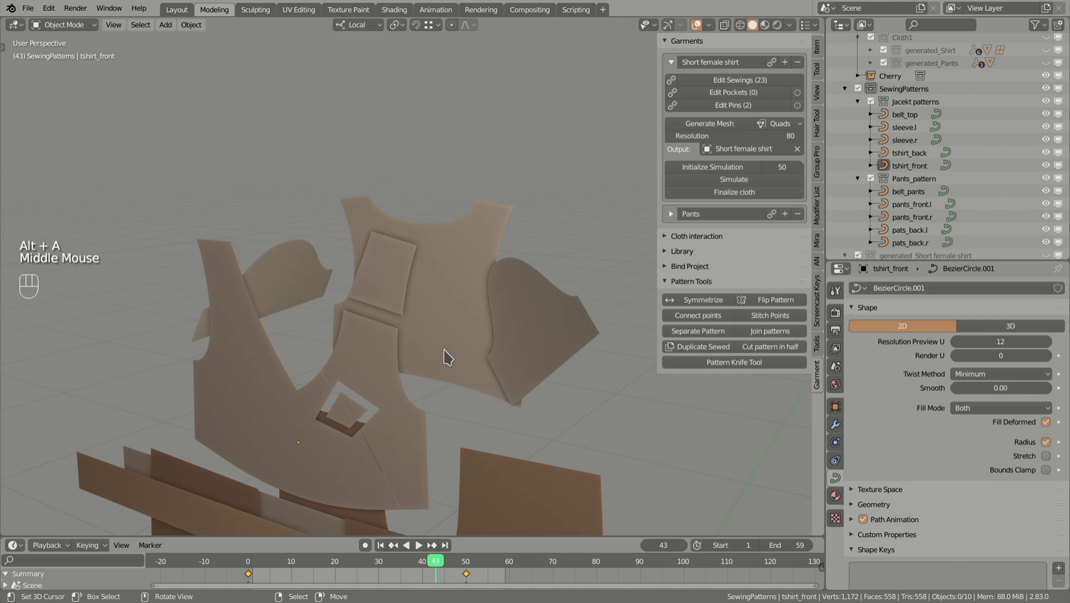